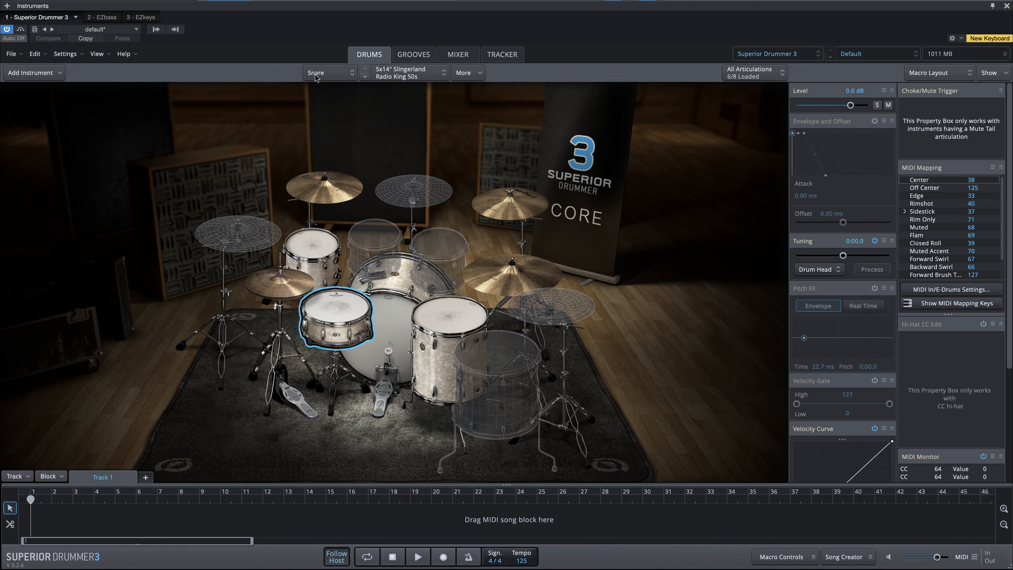
# Load the Ayotte Default drums and mixer preset from the Clean Kits category
pyautogui.click(866, 56)
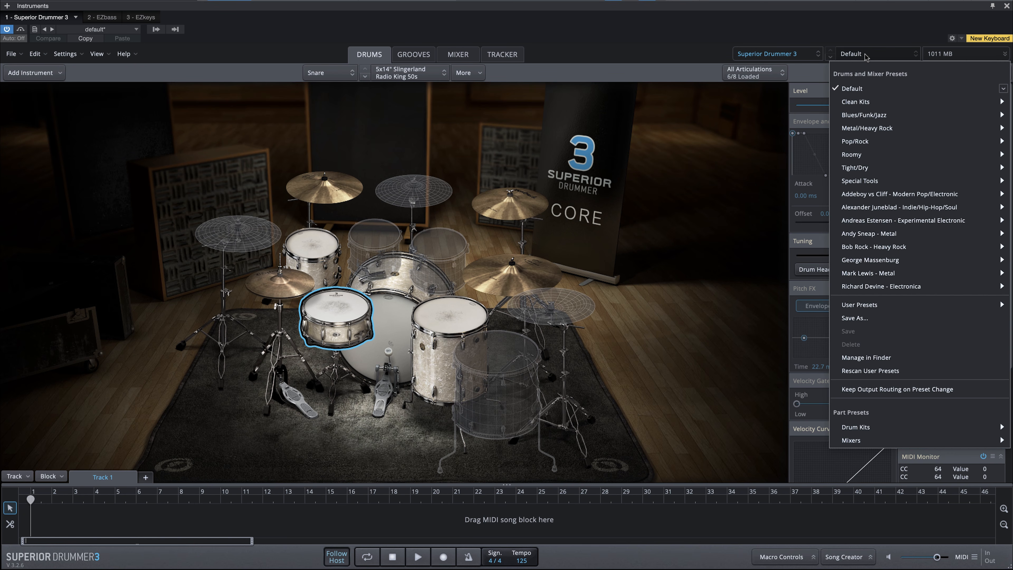
pyautogui.moveTo(870, 102)
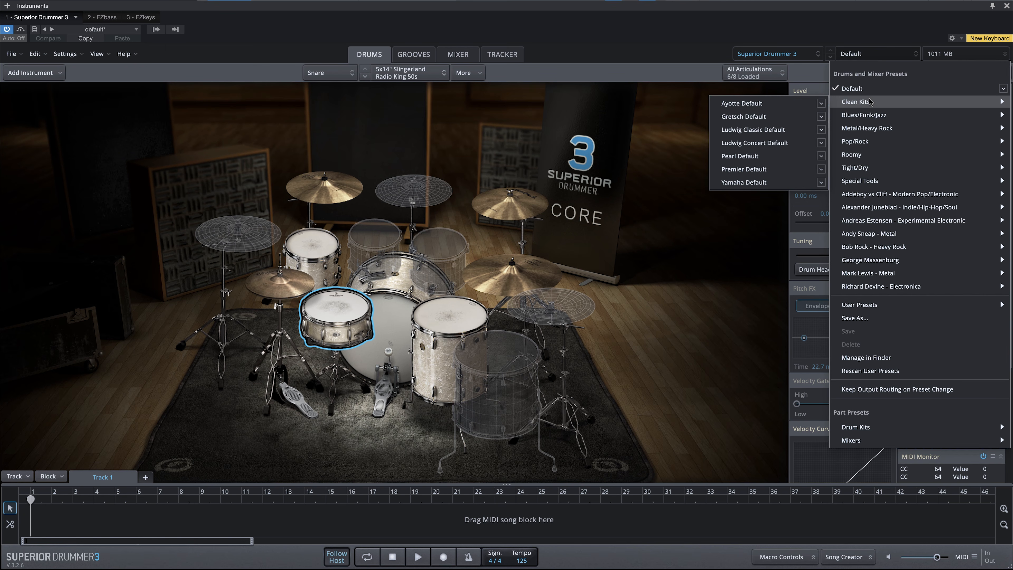
pyautogui.click(792, 103)
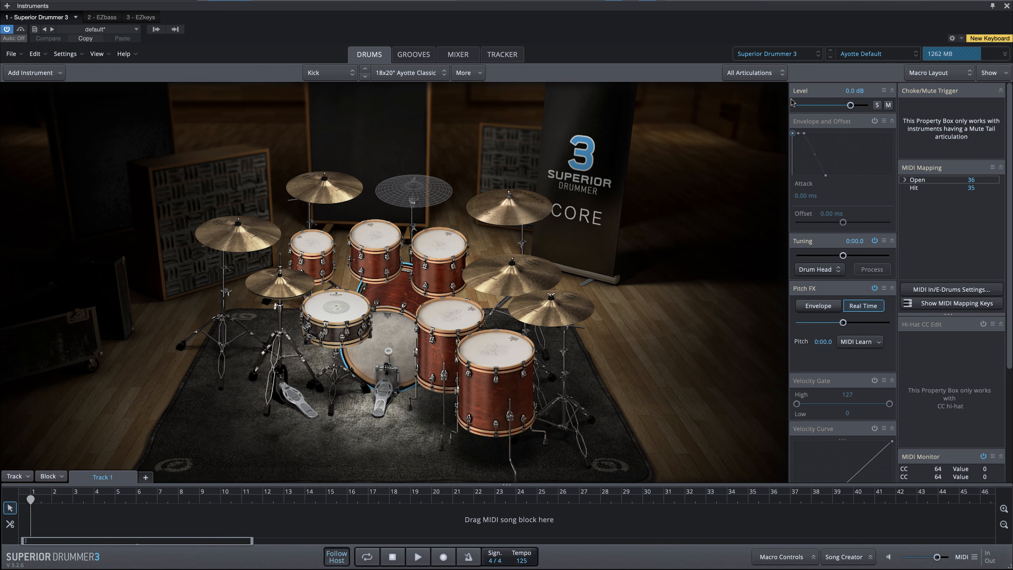
# Preview Intro 01 from the In the Flow 140 BPM grooves and place it on the song track at bar 1
pyautogui.click(414, 54)
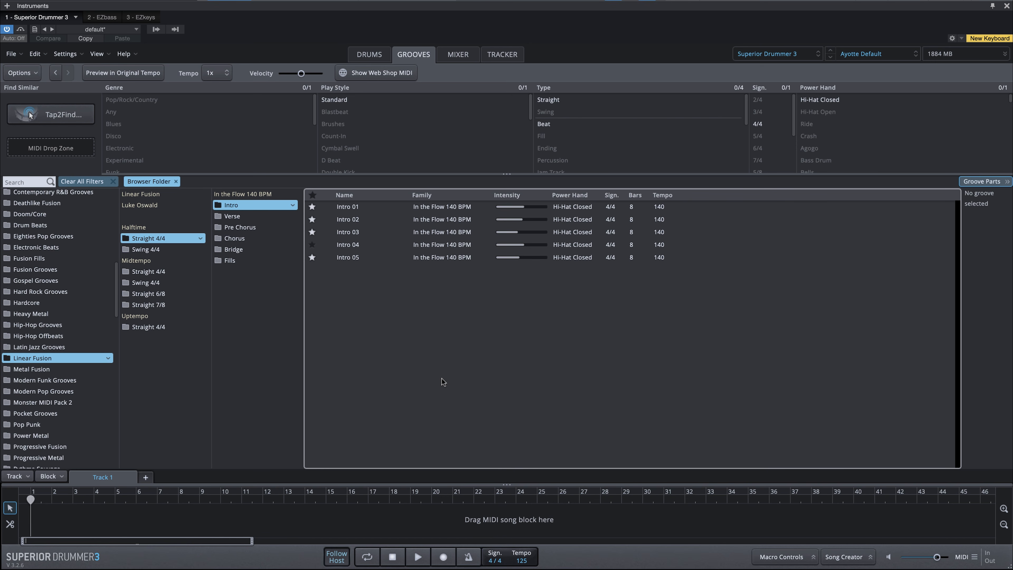
pyautogui.click(241, 206)
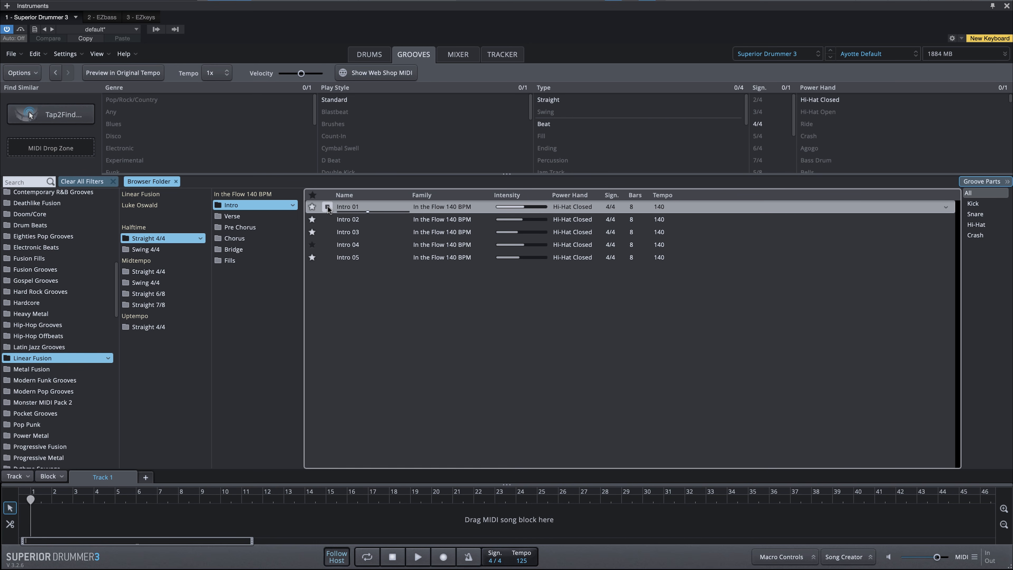
pyautogui.click(327, 207)
pyautogui.moveTo(365, 208); pyautogui.dragTo(36, 515)
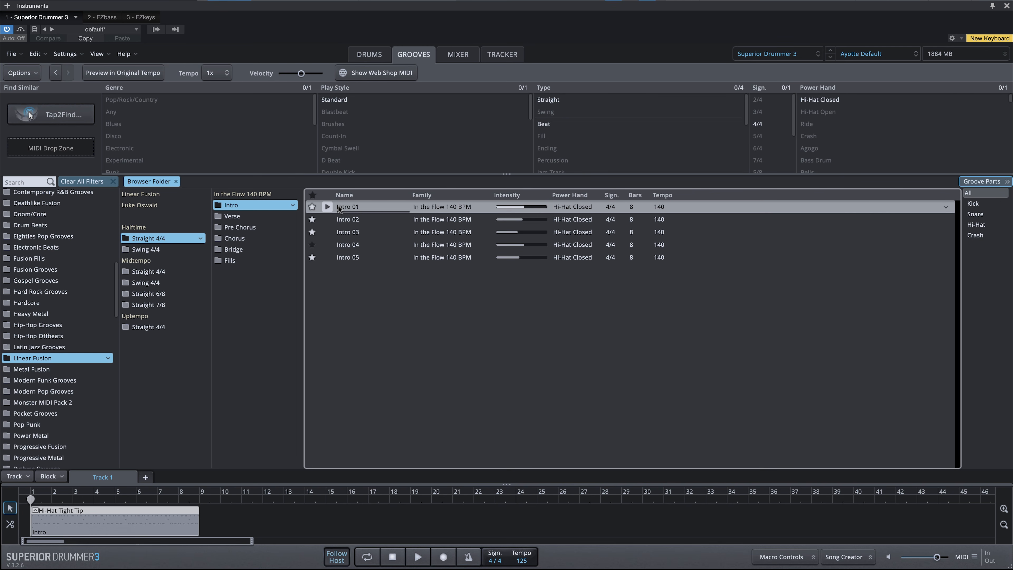
# Add a second Intro 01 block at bar 9 shortened to end at bar 13, followed by an Intro 05 block at bar 13
pyautogui.moveTo(339, 208); pyautogui.dragTo(204, 517)
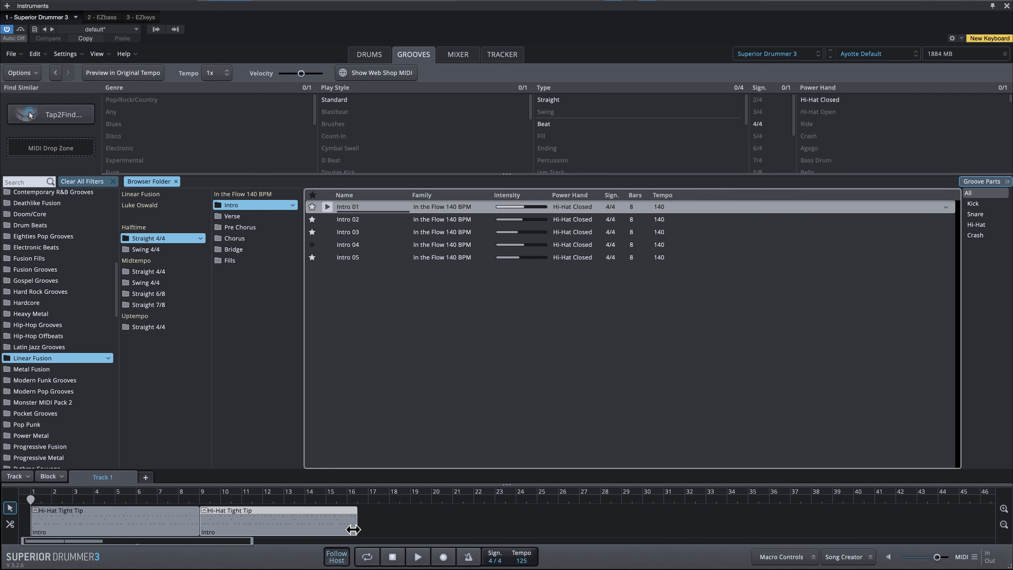
pyautogui.moveTo(352, 529); pyautogui.dragTo(286, 516)
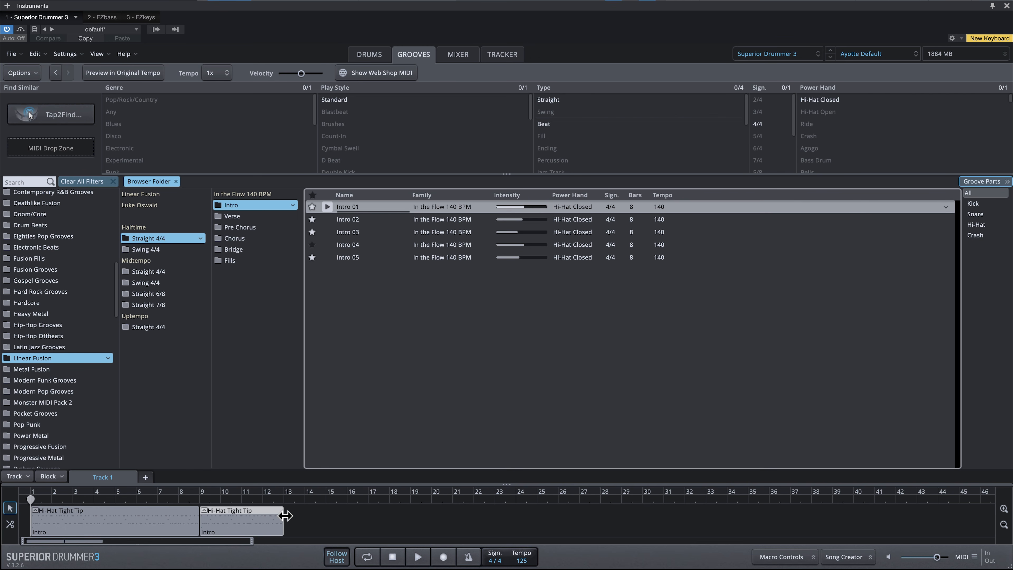
pyautogui.moveTo(345, 260); pyautogui.dragTo(304, 524)
# Preview Verse 01 from the Verse grooves and place it on the song track at bar 17
pyautogui.click(253, 217)
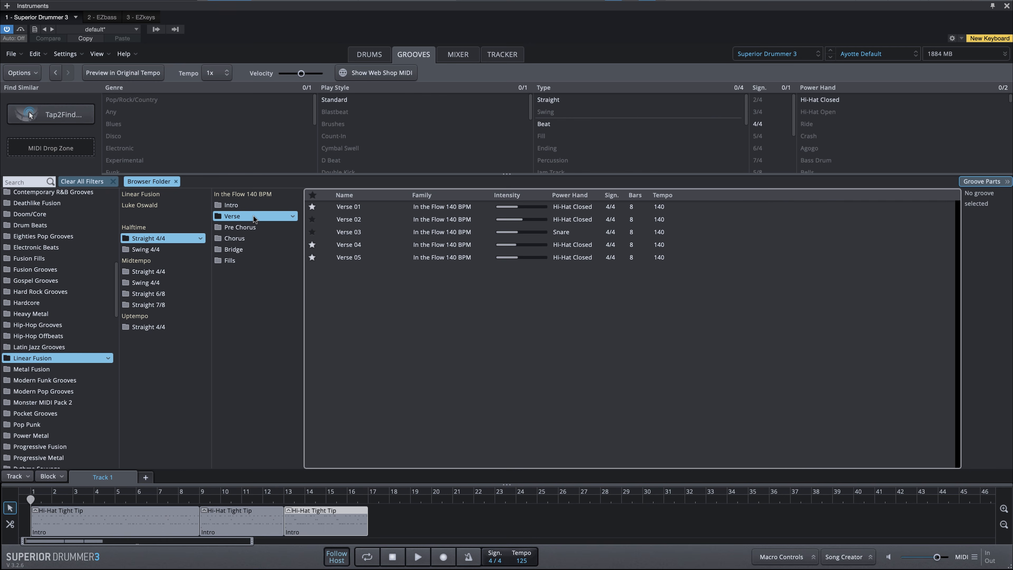
pyautogui.click(348, 210)
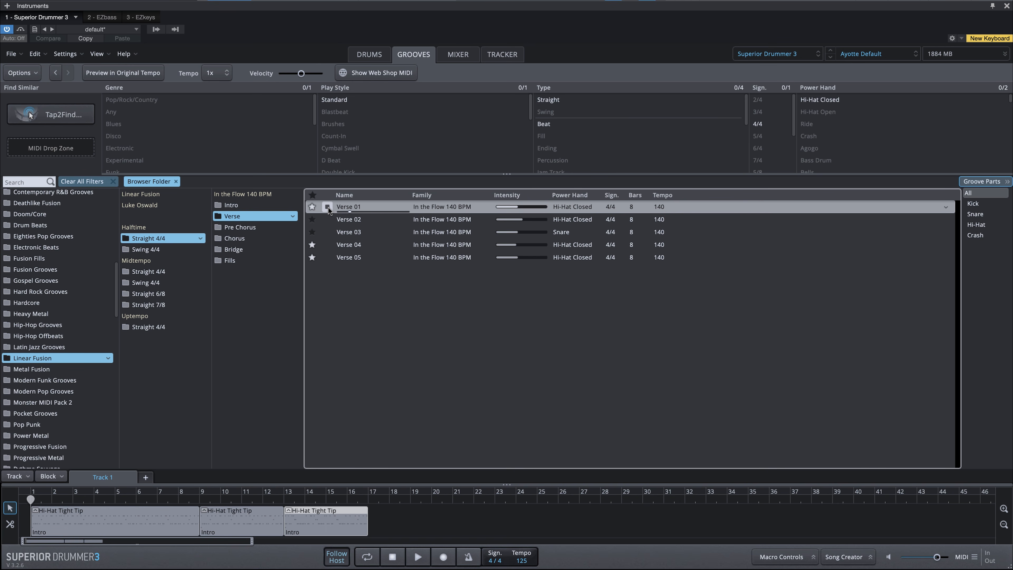
pyautogui.moveTo(328, 209); pyautogui.dragTo(374, 509)
# Place Pre Chorus 01 at bar 25 and Chorus 01 at bar 33 of the song track
pyautogui.click(266, 227)
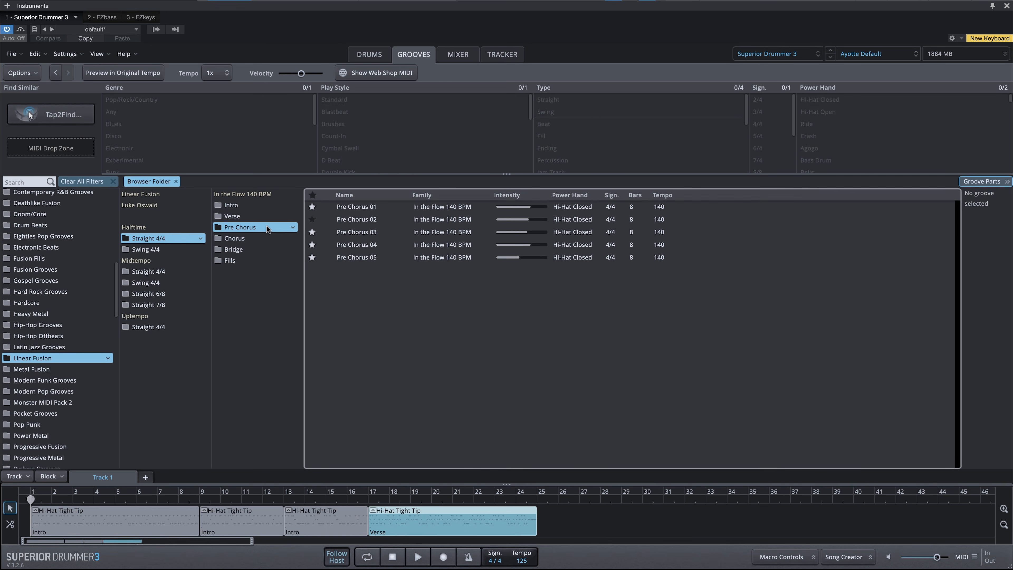
pyautogui.moveTo(356, 207); pyautogui.dragTo(540, 516)
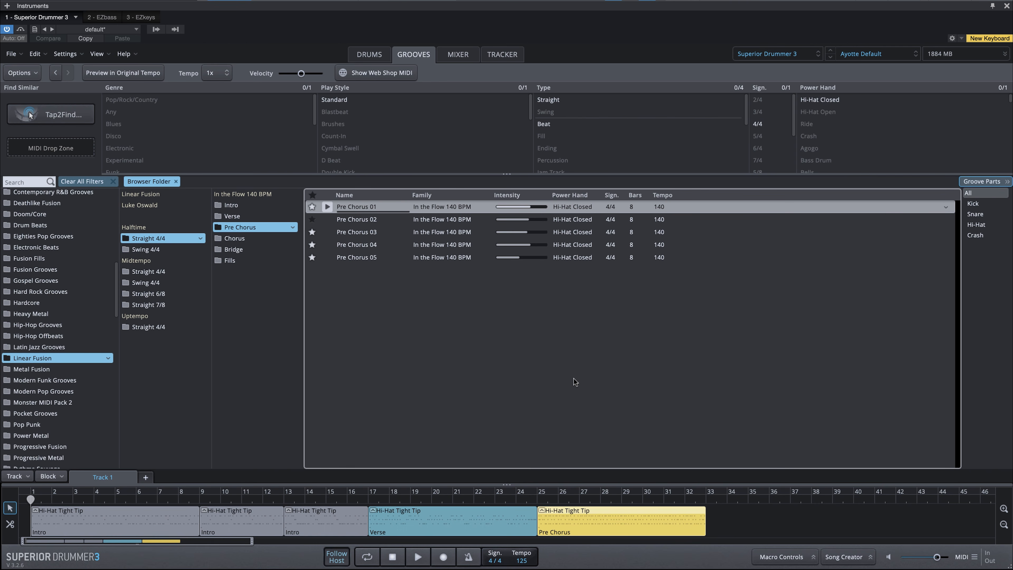
pyautogui.click(239, 238)
pyautogui.moveTo(351, 210); pyautogui.dragTo(709, 515)
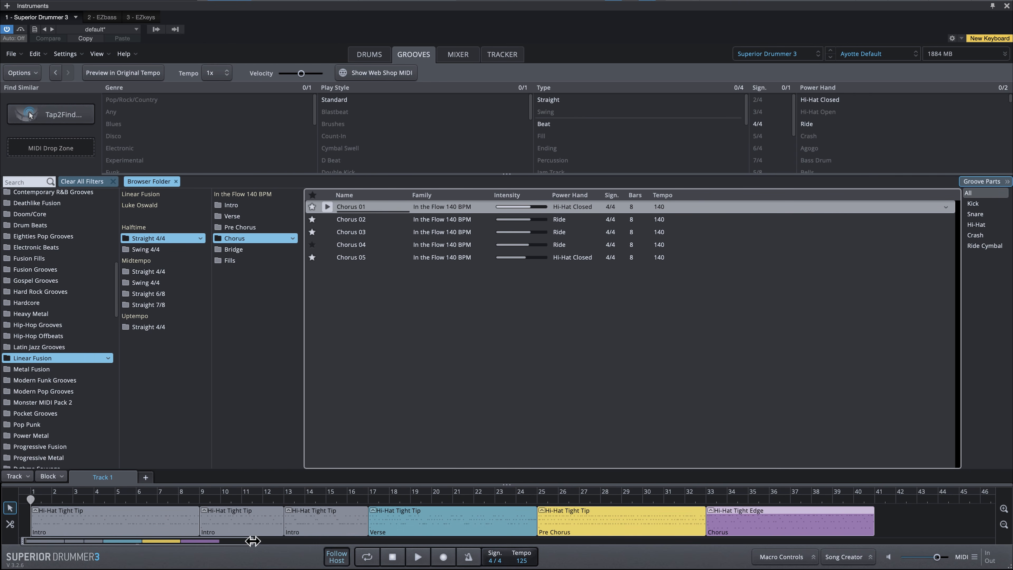
# Continue the arrangement with Verse 05 at bar 41 and Pre Chorus 05 at bar 49
pyautogui.moveTo(252, 541); pyautogui.dragTo(457, 555)
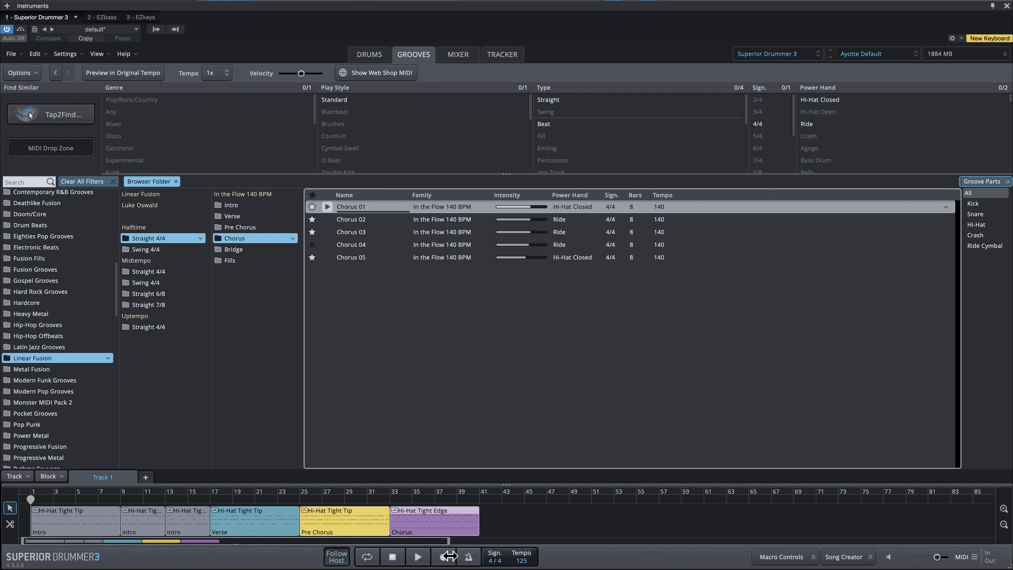
pyautogui.click(252, 216)
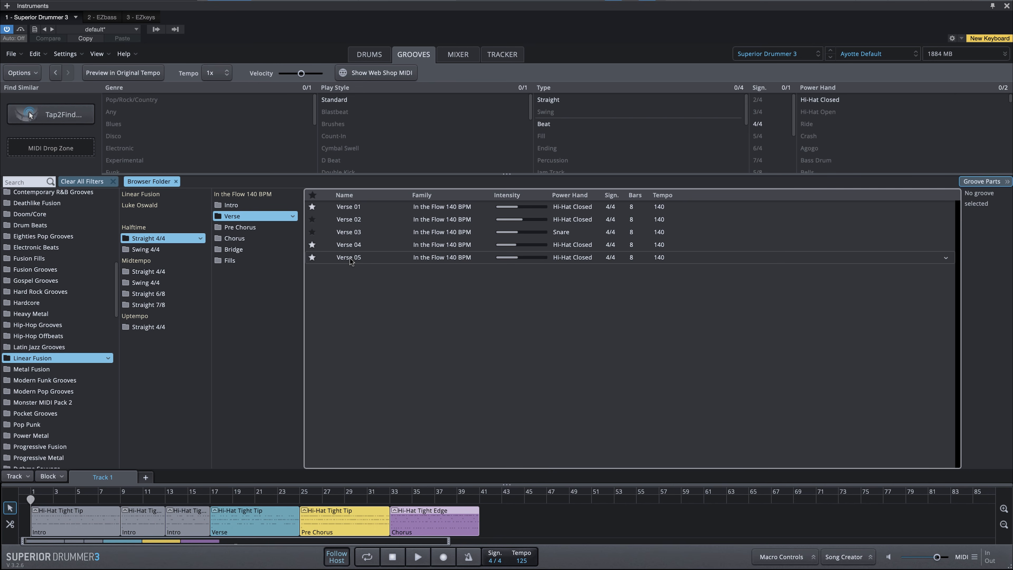
pyautogui.moveTo(350, 262); pyautogui.dragTo(490, 519)
pyautogui.press('Down')
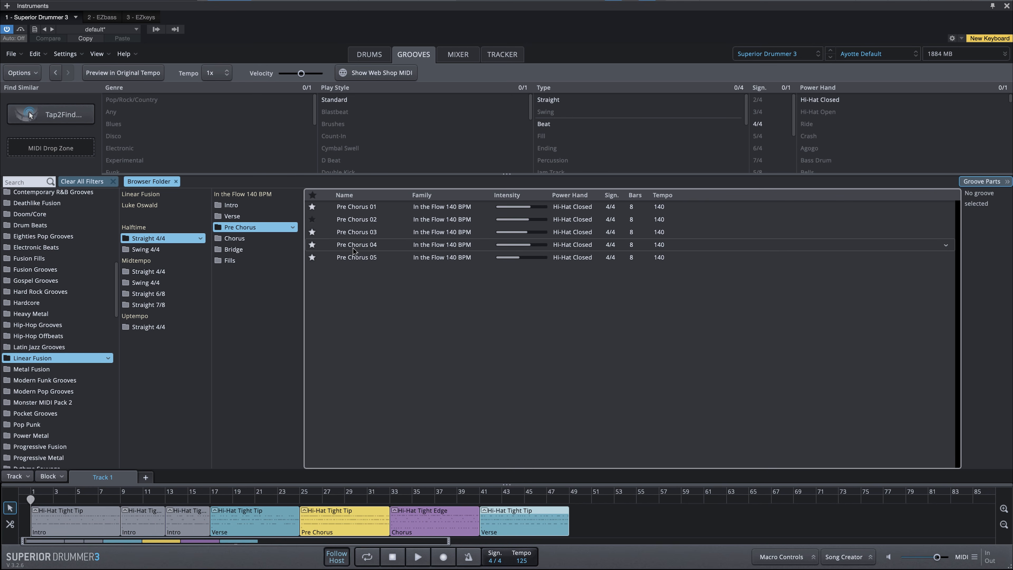
pyautogui.click(360, 257)
pyautogui.moveTo(359, 261); pyautogui.dragTo(590, 519)
# Place Chorus 05 at bar 57 and Bridge 05 at bar 65 of the song track
pyautogui.click(234, 239)
pyautogui.moveTo(354, 260); pyautogui.dragTo(680, 519)
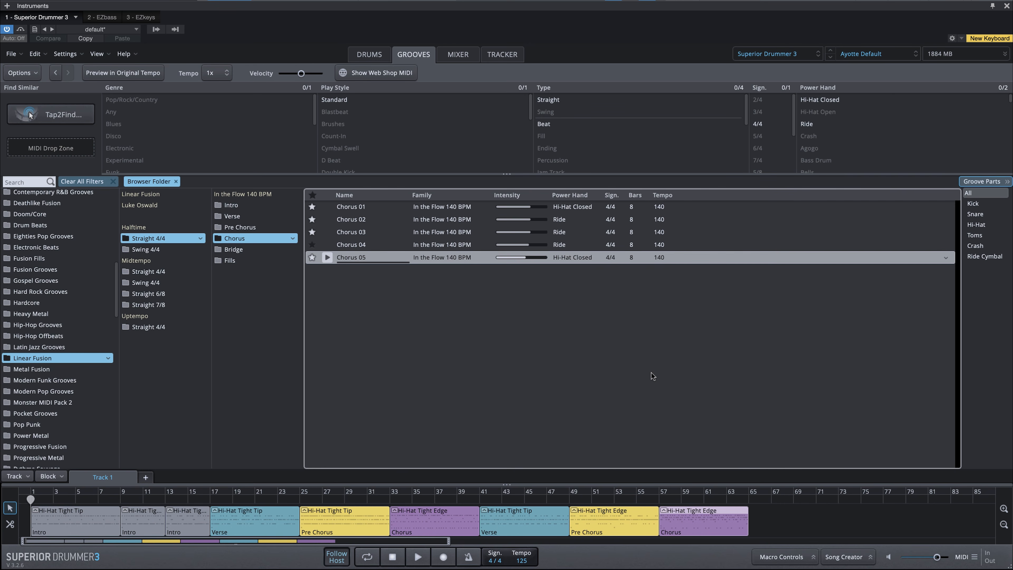
pyautogui.click(259, 250)
pyautogui.moveTo(351, 258); pyautogui.dragTo(753, 526)
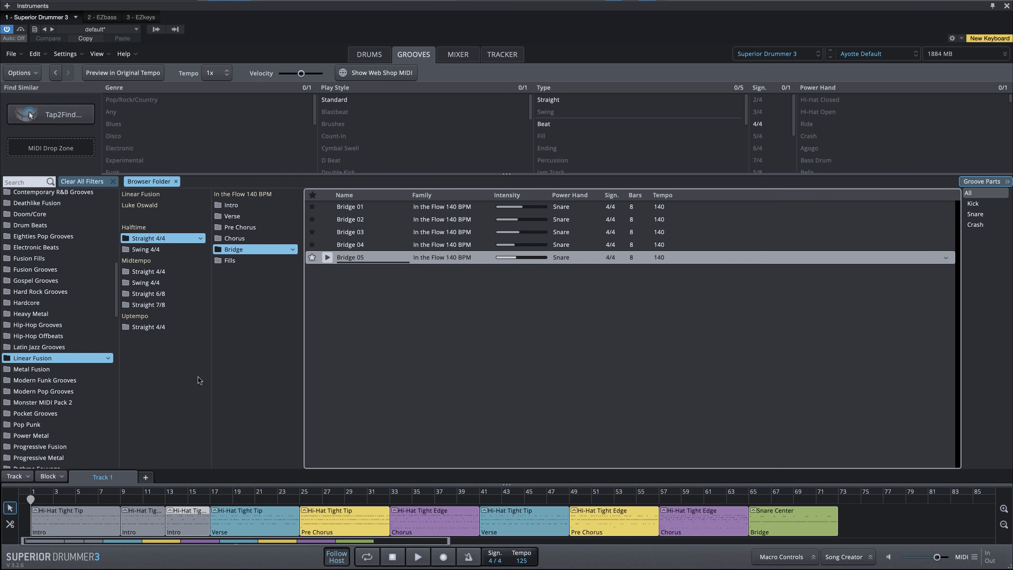
# Select the first intro block and audition the arrangement from the start with the plug-in's own playback
pyautogui.press('space')
pyautogui.click(67, 520)
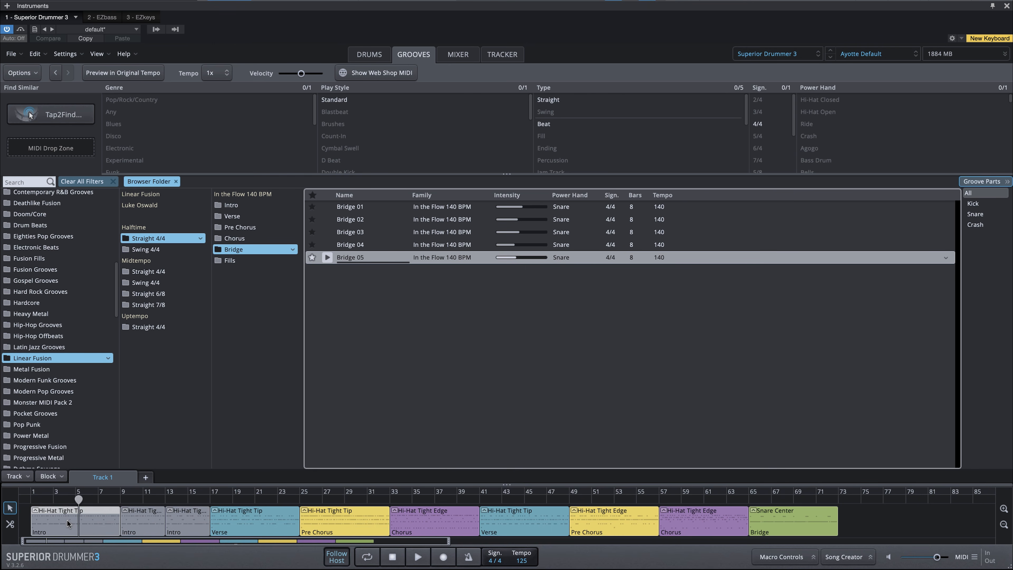
pyautogui.moveTo(449, 541); pyautogui.dragTo(221, 542)
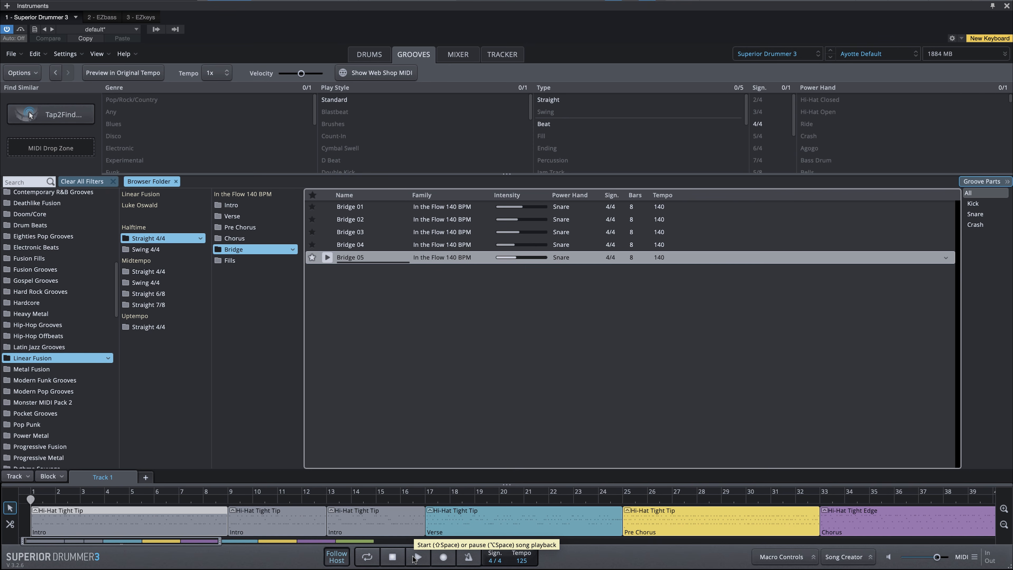
pyautogui.click(417, 557)
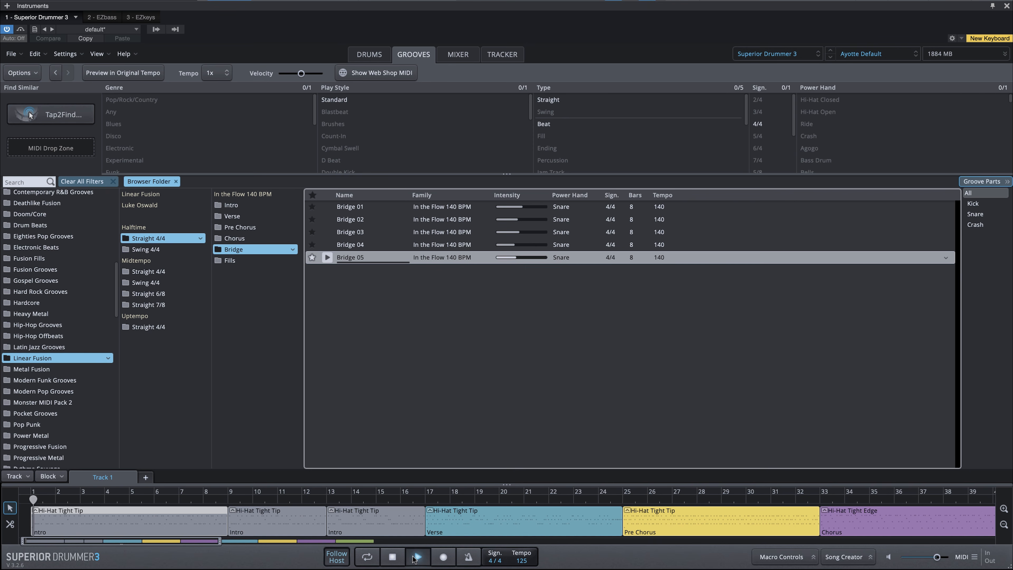
pyautogui.click(393, 558)
# Shrink the plug-in window to expose the host transport and start playback from the host
pyautogui.moveTo(1007, 566); pyautogui.dragTo(1012, 432)
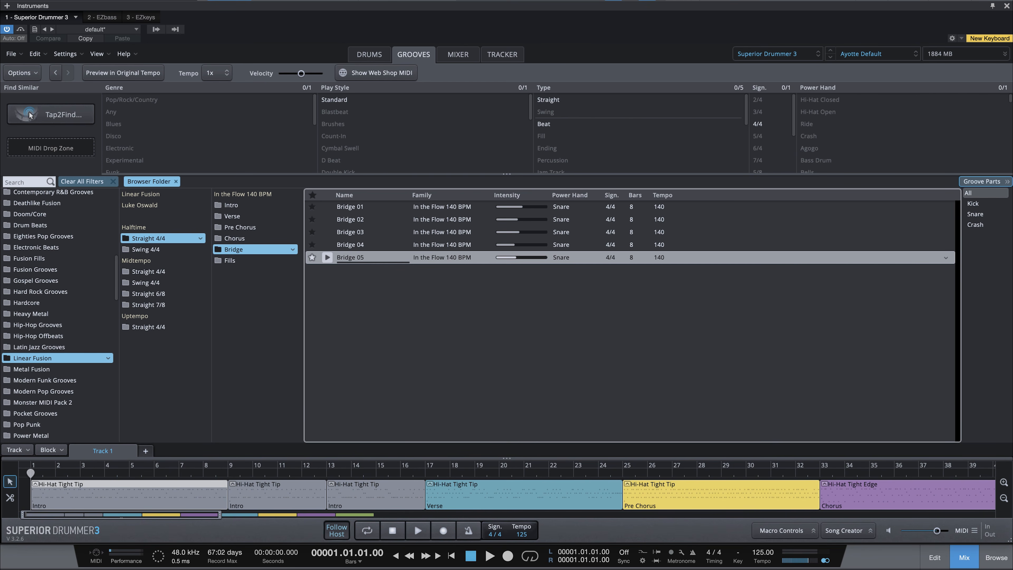
pyautogui.moveTo(1010, 542); pyautogui.dragTo(1010, 542)
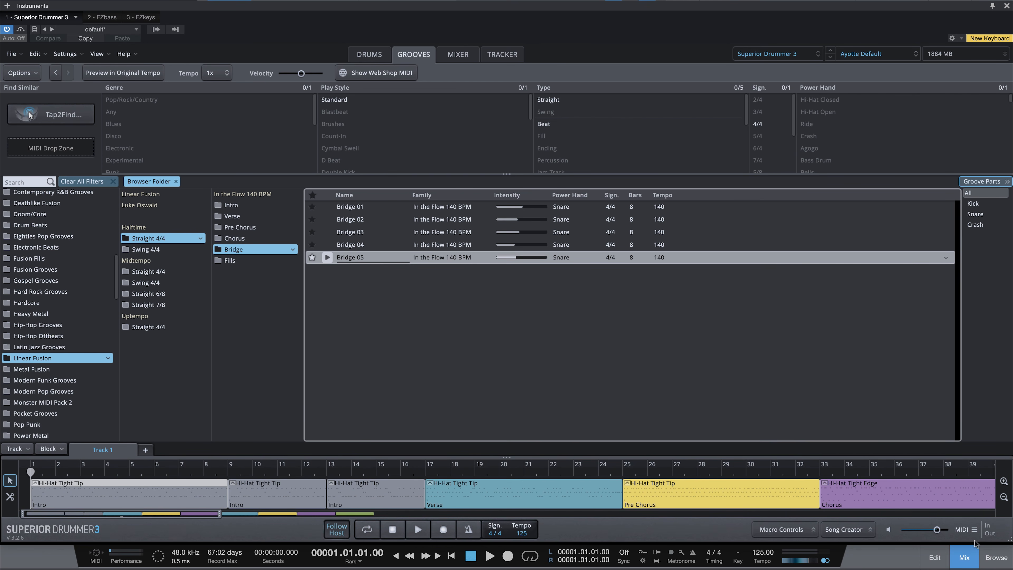
pyautogui.click(491, 557)
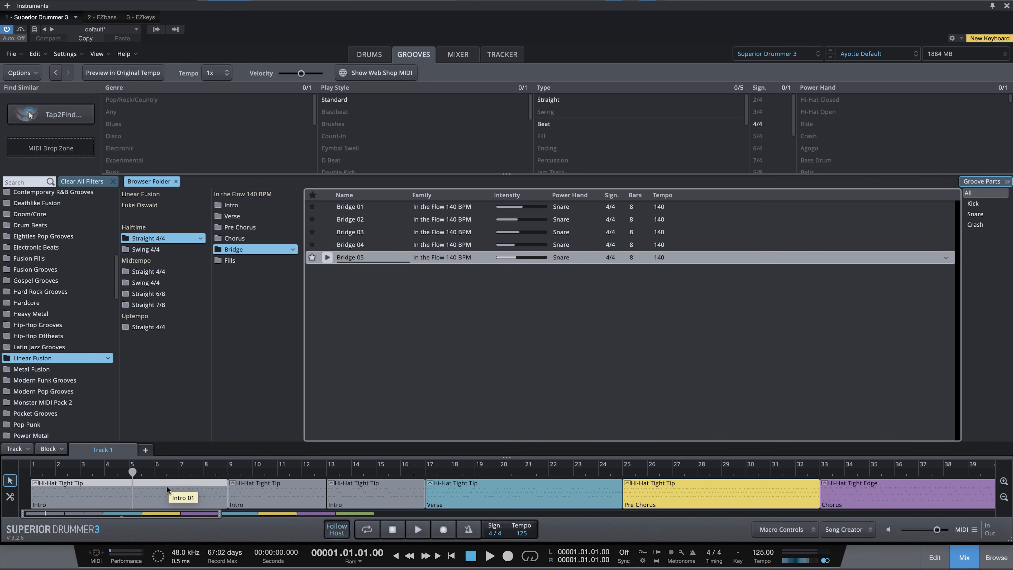
# Open the first intro block in Edit Play Style and lower the Amount of the hi-hat and kick by two steps
pyautogui.doubleClick(165, 494)
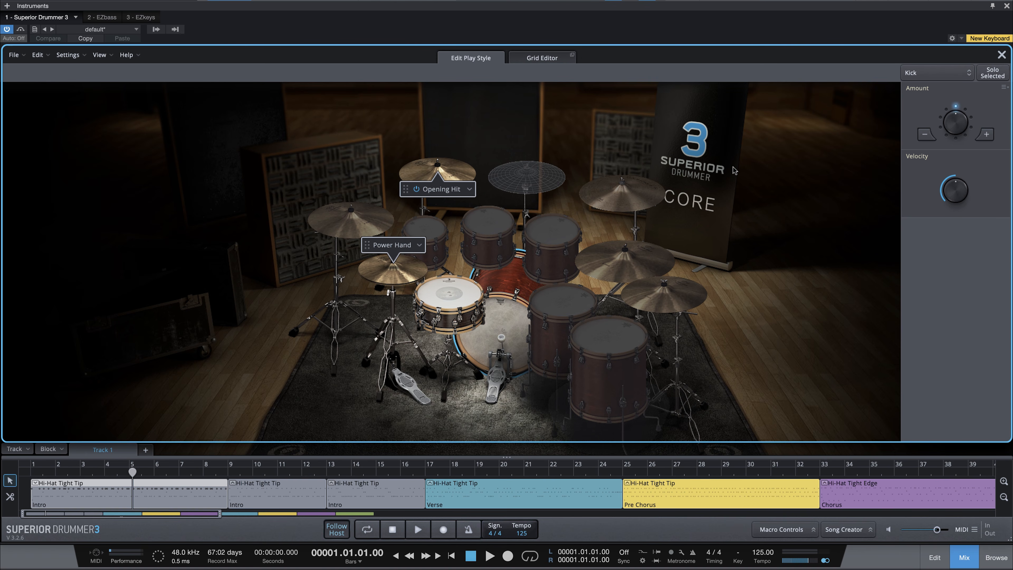
pyautogui.keyDown('ctrl'); pyautogui.click(402, 281); pyautogui.keyUp('ctrl')
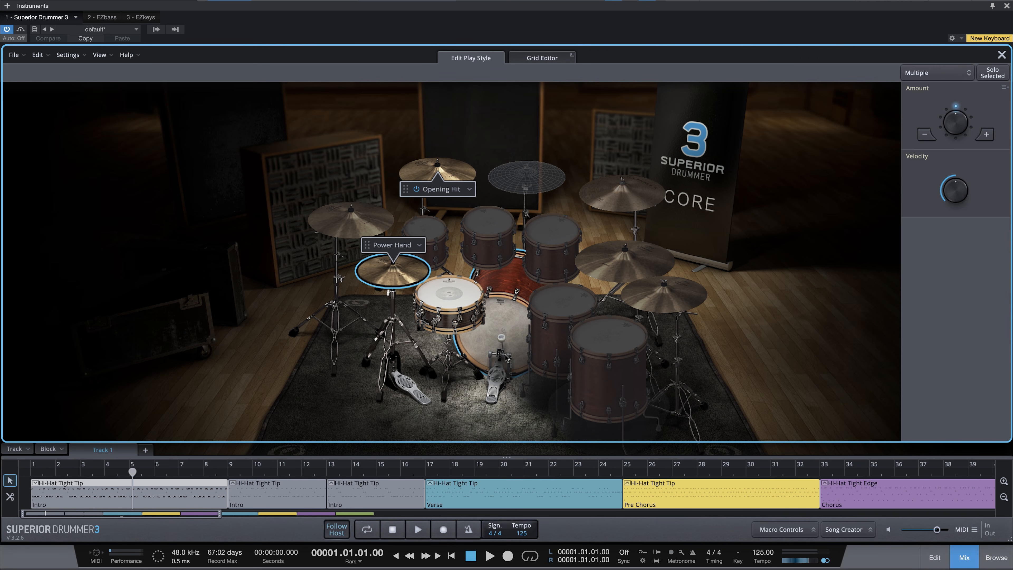
pyautogui.click(924, 135)
pyautogui.click(923, 136)
# Play the edited first intro block from the song start through the host transport
pyautogui.click(450, 559)
pyautogui.press('space')
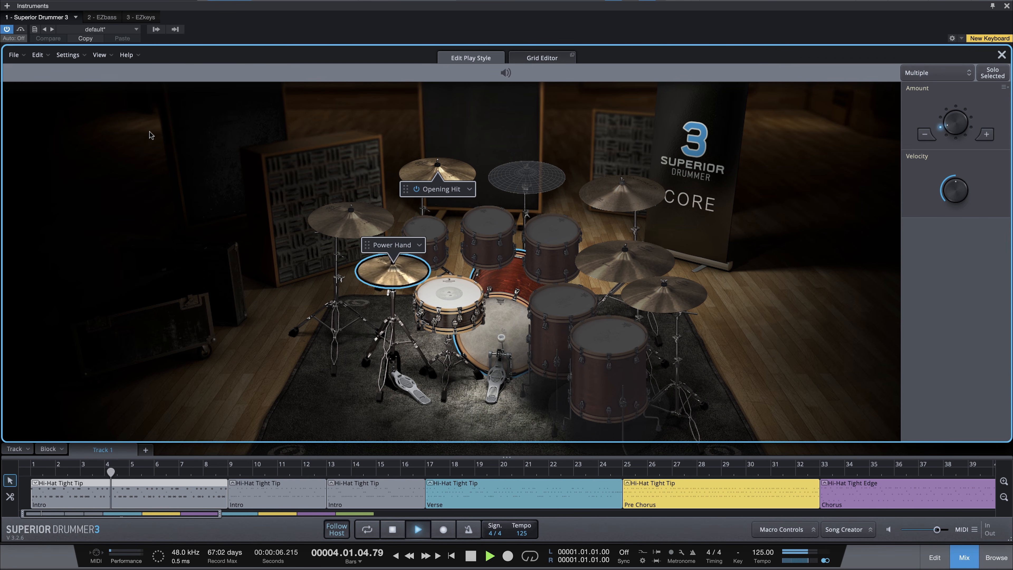
pyautogui.press('space')
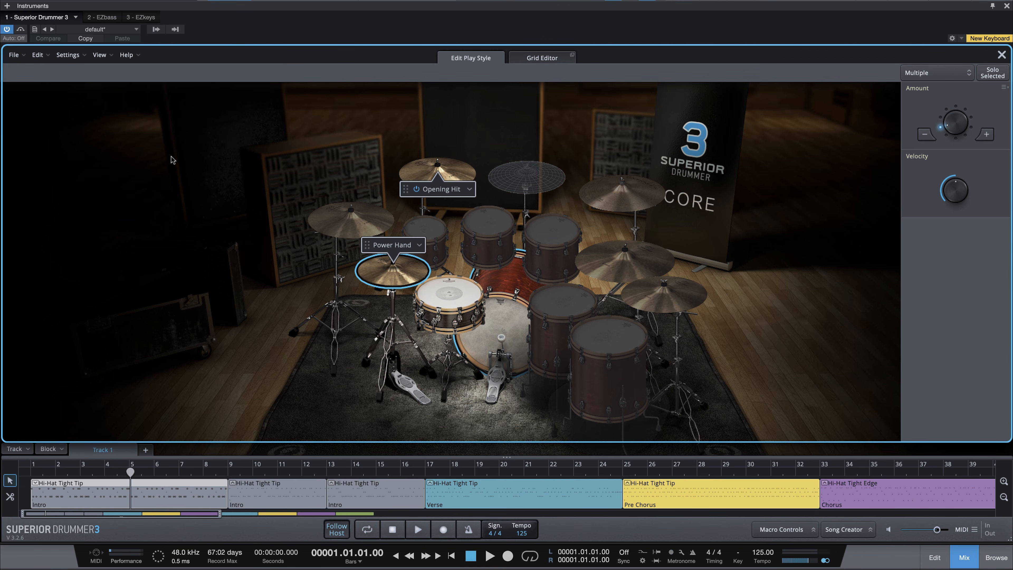
# Select the second intro block and play the song from bar 9 through the shorter intros into the verse
pyautogui.click(268, 493)
pyautogui.click(341, 502)
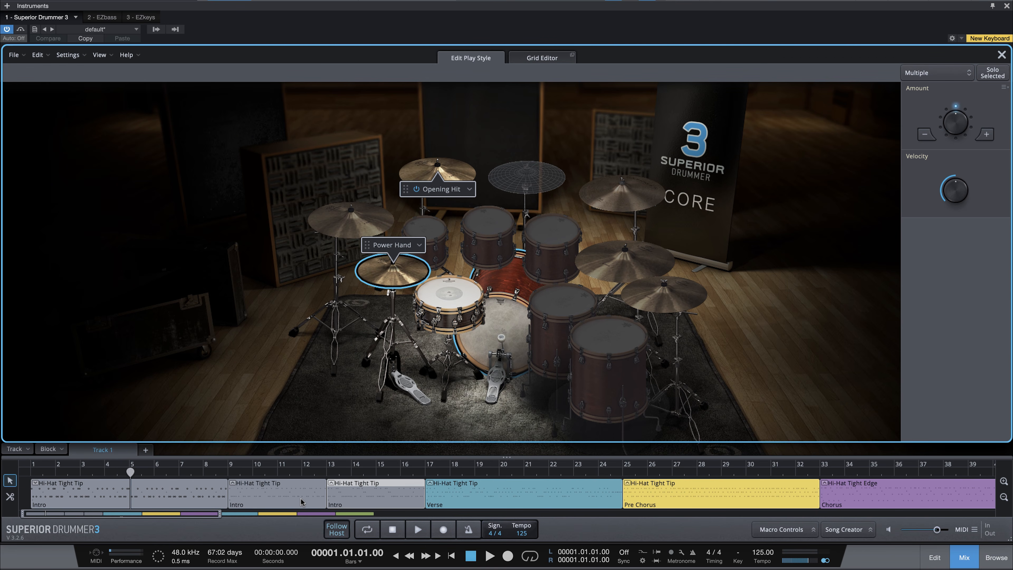
pyautogui.click(301, 502)
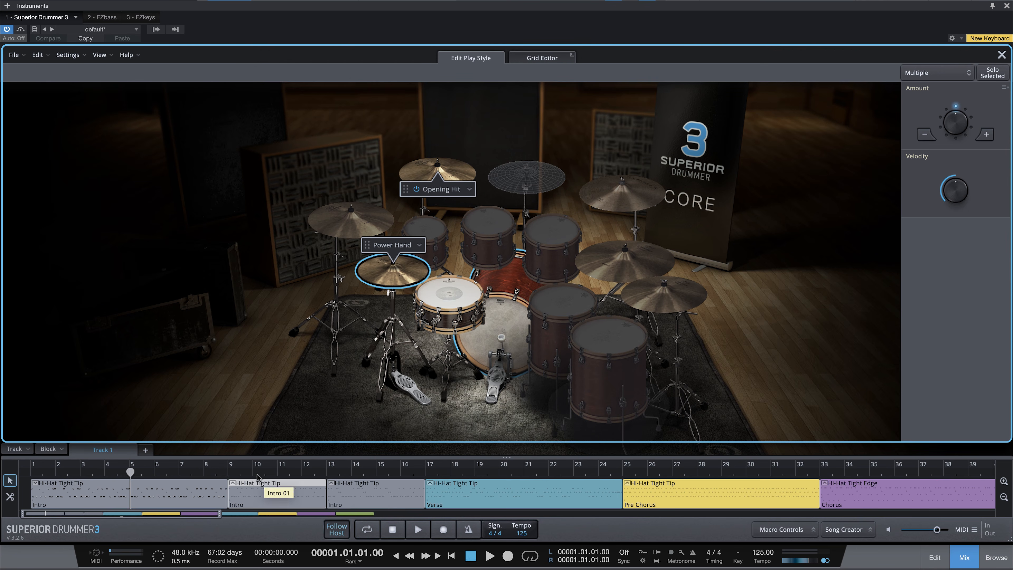
pyautogui.click(238, 466)
pyautogui.press('space')
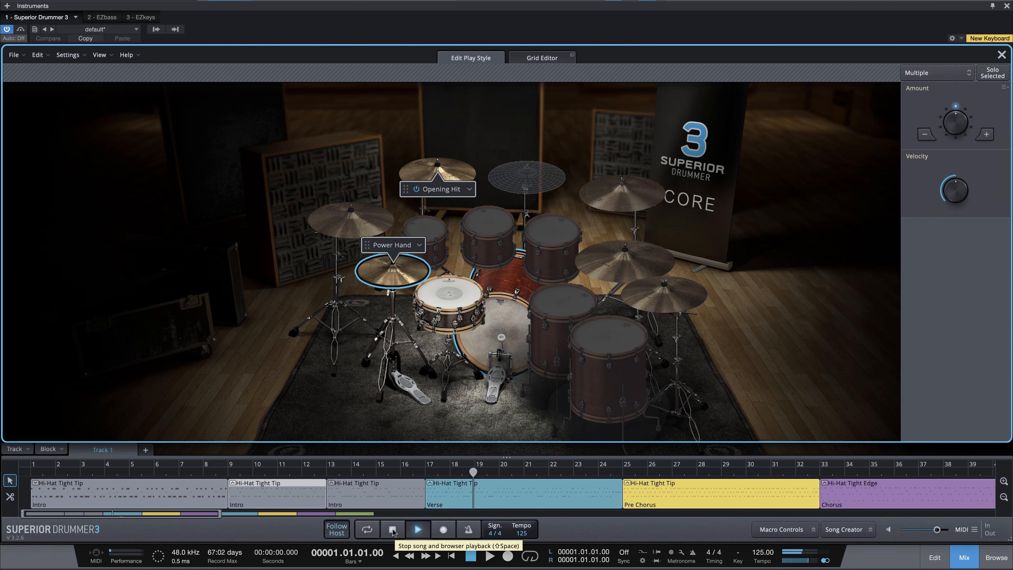
pyautogui.click(393, 530)
# Open the verse block at bar 17 in the Grid Editor and play its second half from bar 21
pyautogui.click(445, 501)
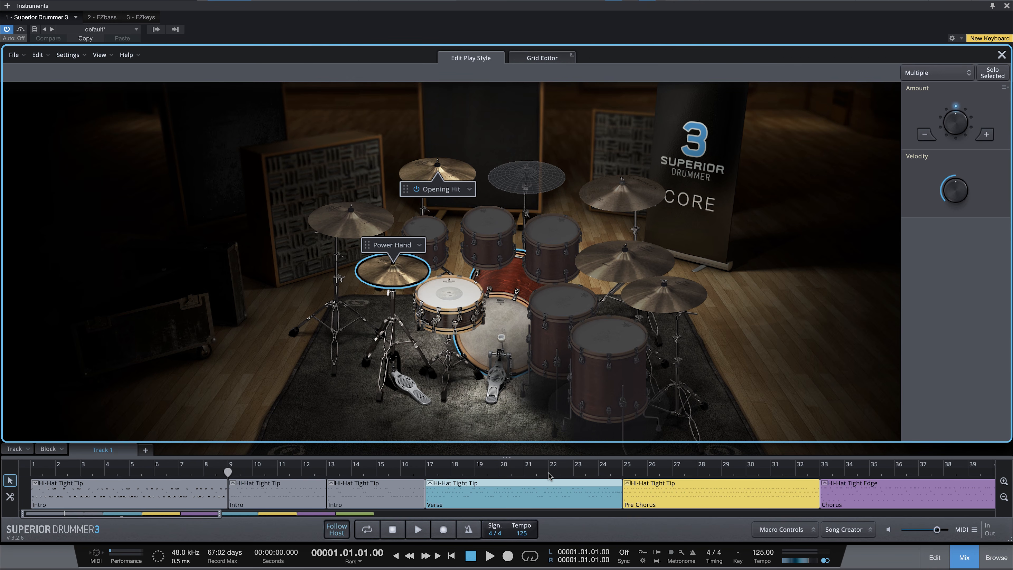
pyautogui.doubleClick(549, 481)
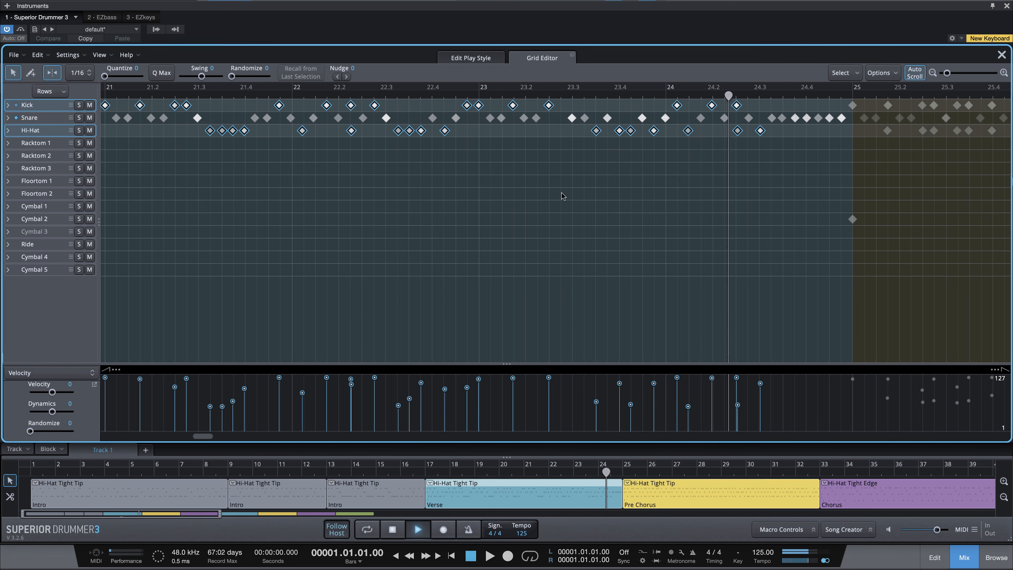
pyautogui.press('space')
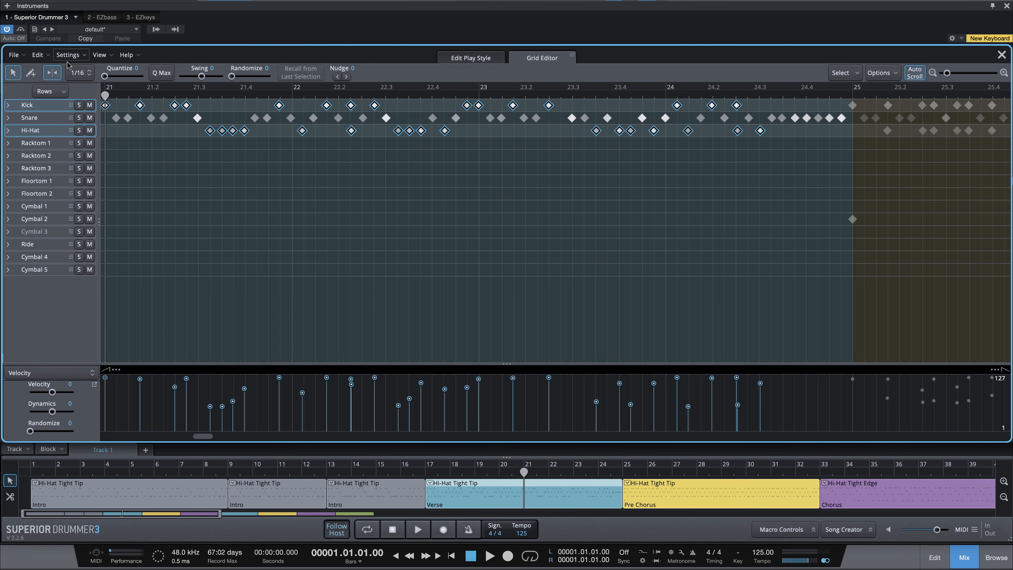
# Draw an extra kick hit on the last sixteenth before beat 3 of bar 23 and return to the selection tool
pyautogui.click(30, 72)
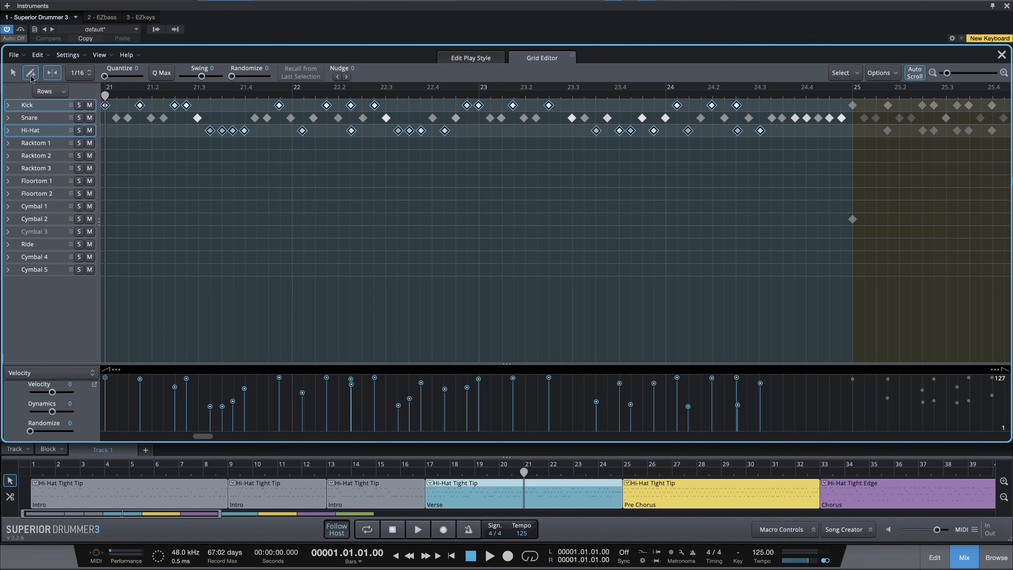
pyautogui.click(561, 105)
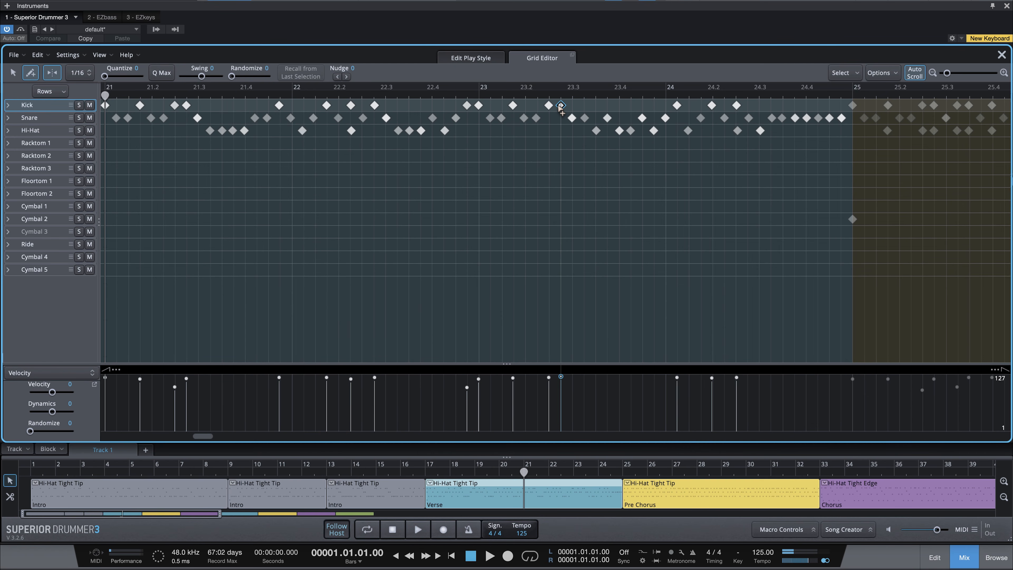
pyautogui.click(13, 73)
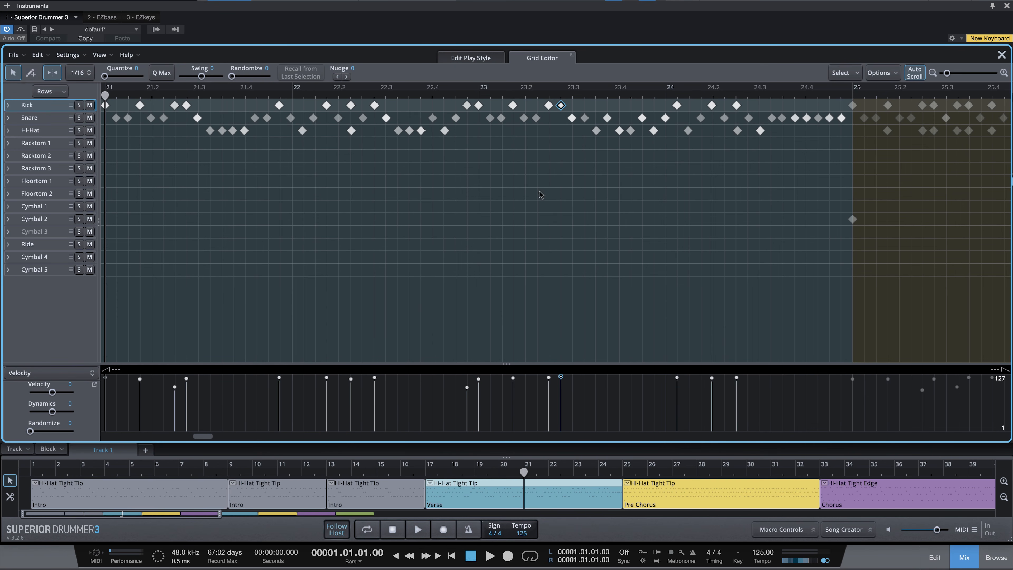
# Lower the velocity of the kick hit just before the added one by 25 and play the second half of the verse
pyautogui.click(550, 106)
pyautogui.press('space')
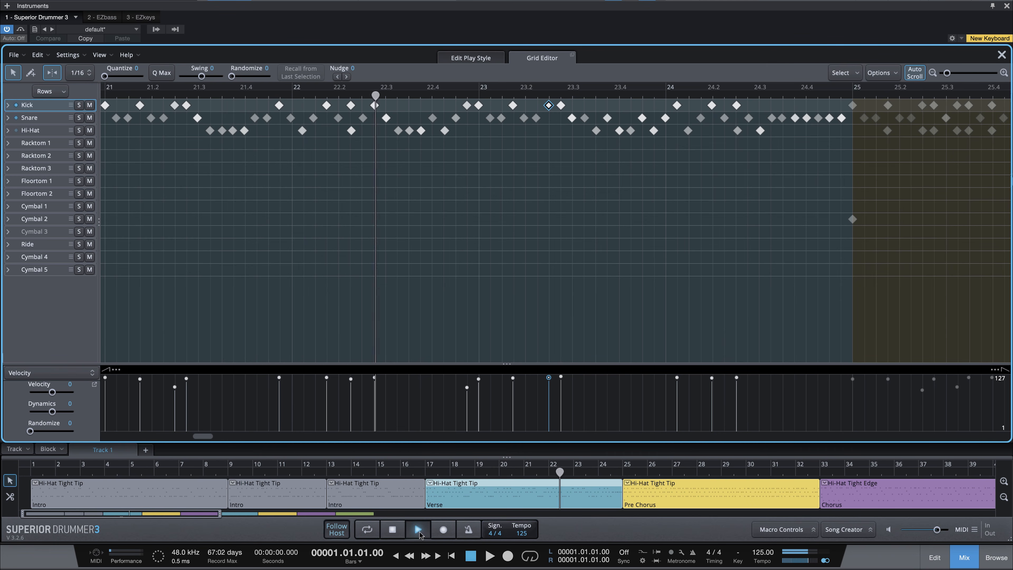
pyautogui.click(393, 533)
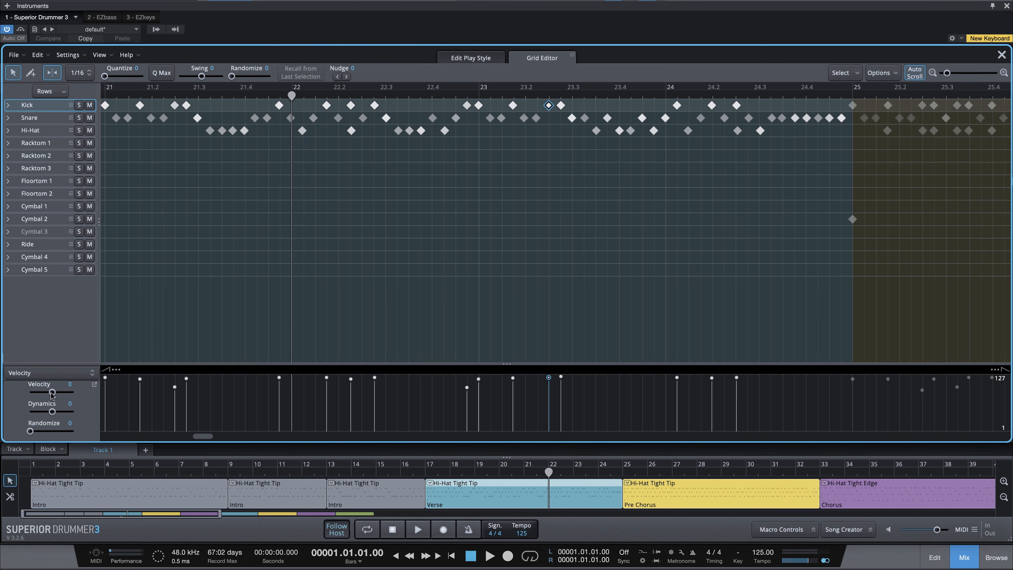
pyautogui.moveTo(50, 393); pyautogui.dragTo(47, 393)
pyautogui.press('space')
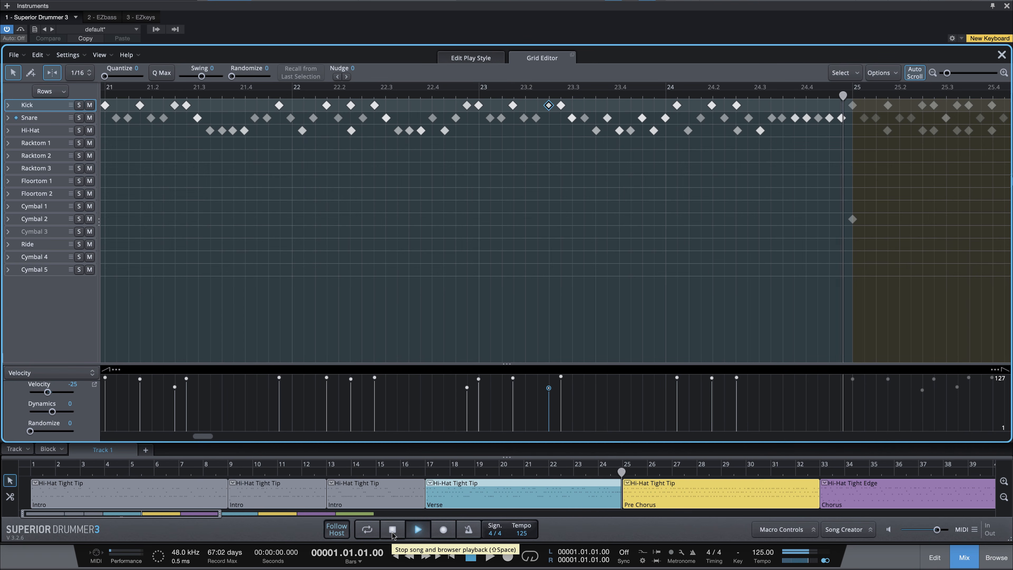
pyautogui.click(393, 531)
# Switch from the Grid Editor back to Edit Play Style and play the pre chorus block from bar 25
pyautogui.click(459, 58)
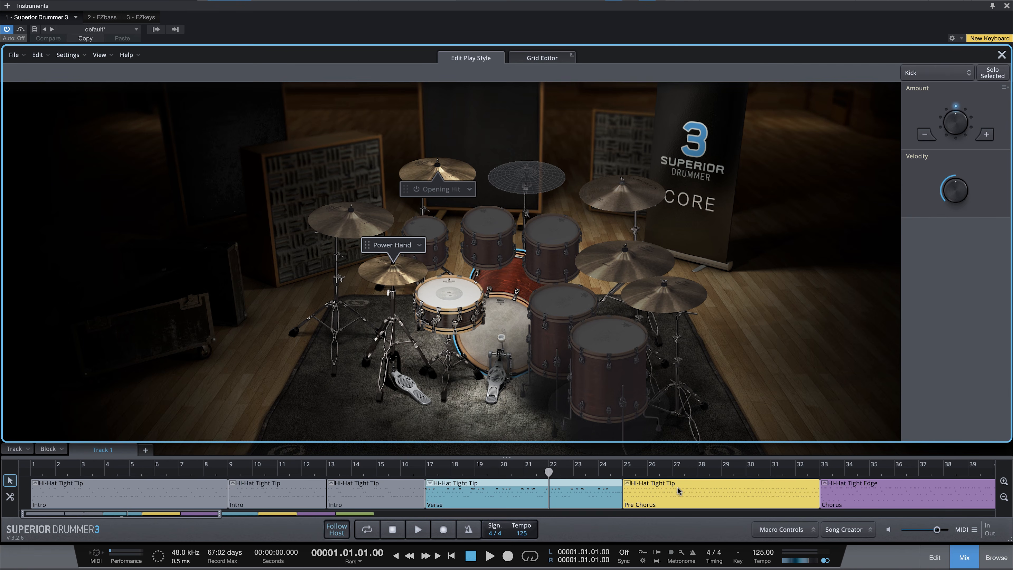
pyautogui.click(520, 60)
pyautogui.click(501, 58)
pyautogui.click(525, 61)
pyautogui.click(493, 59)
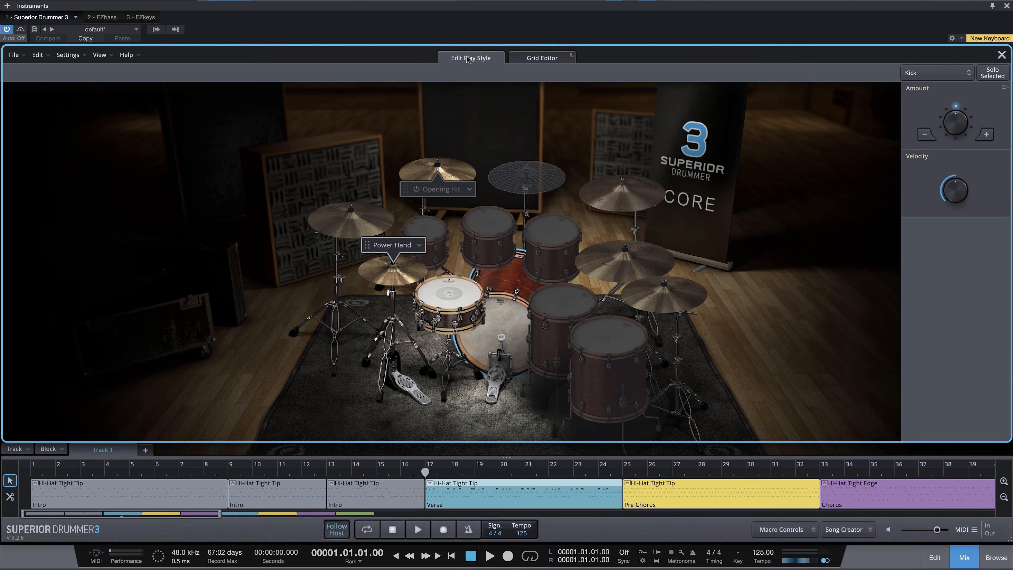
pyautogui.click(529, 59)
pyautogui.click(488, 60)
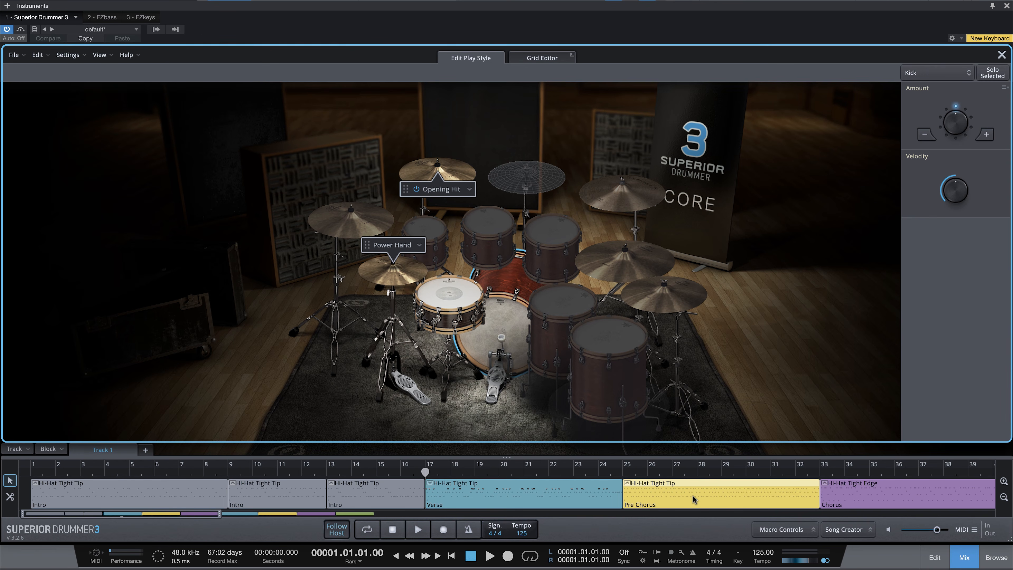
pyautogui.click(624, 478)
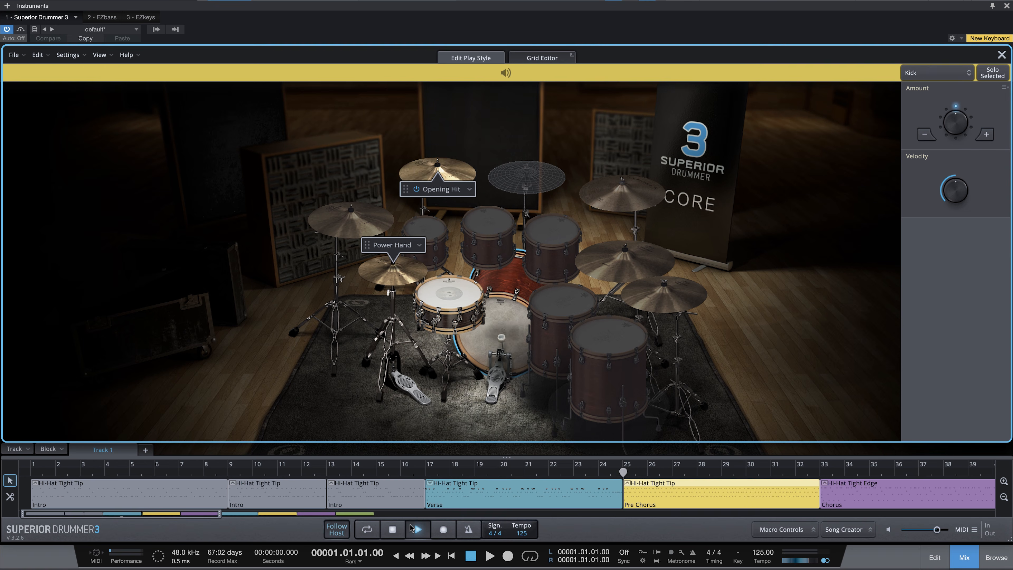
pyautogui.click(392, 534)
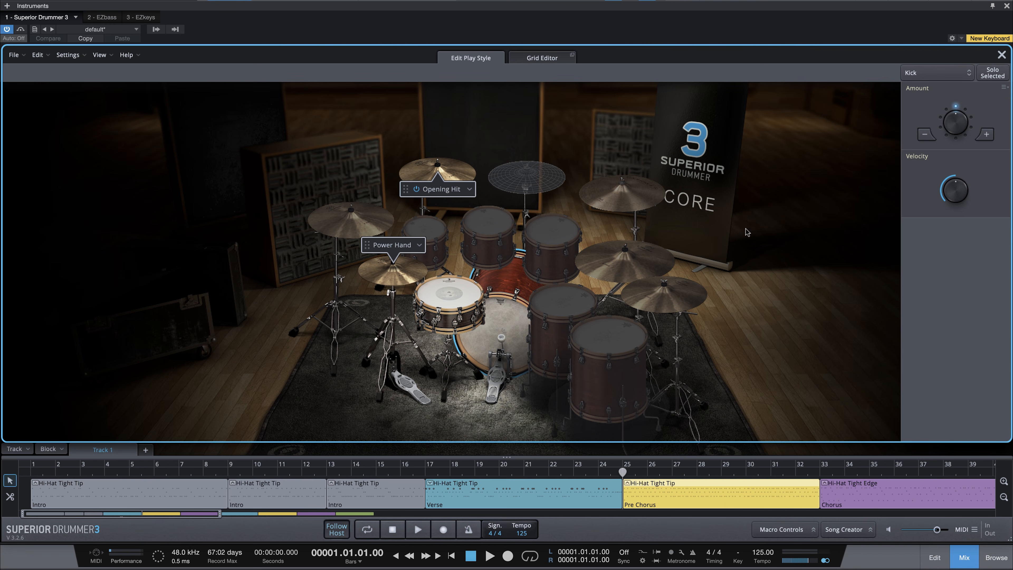
# Lower the Amount of the kick in the pre chorus block by four steps while playing it from bar 25
pyautogui.click(926, 138)
pyautogui.click(926, 138)
pyautogui.click(926, 138)
pyautogui.click(419, 532)
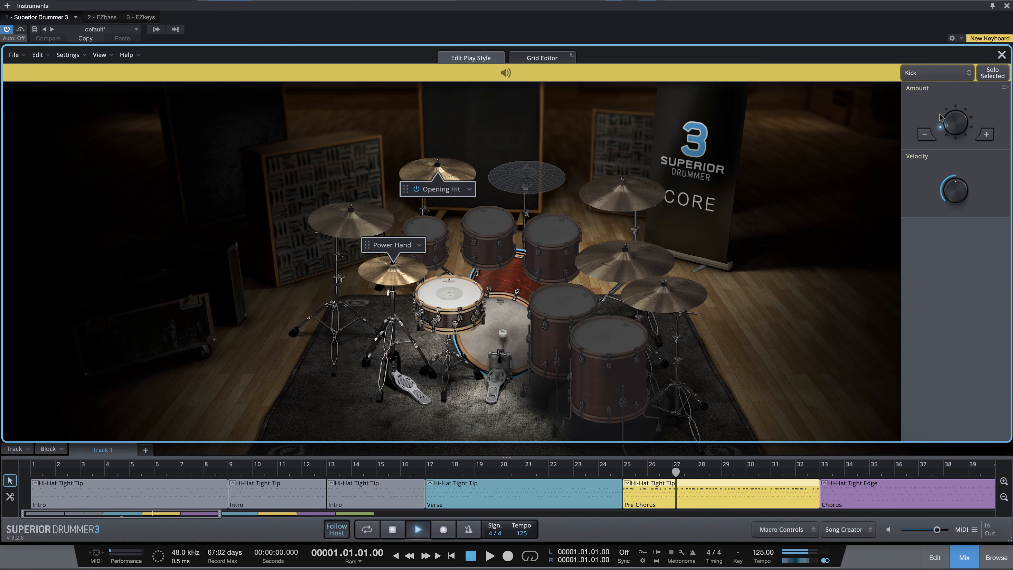
pyautogui.click(925, 135)
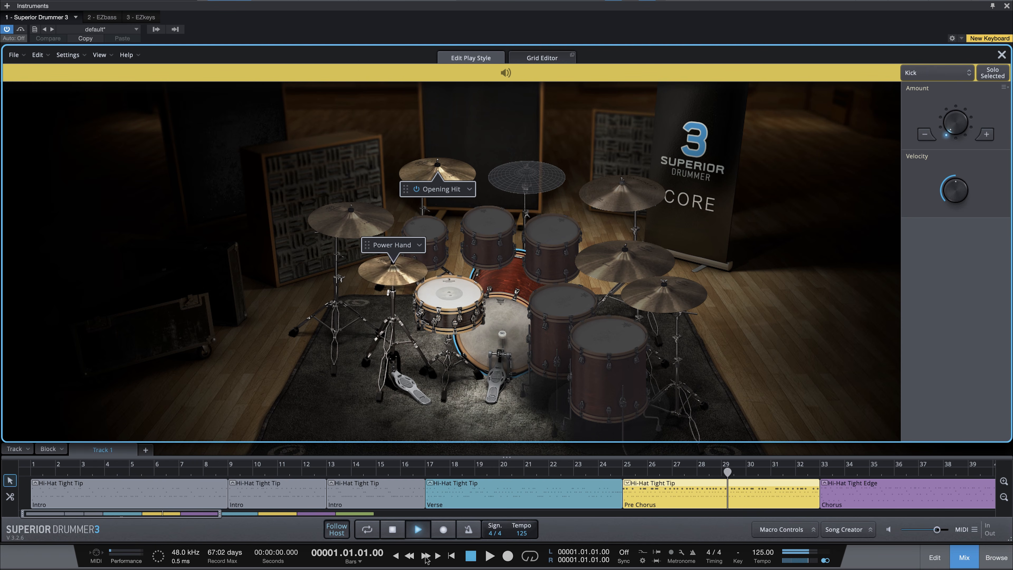
pyautogui.click(393, 530)
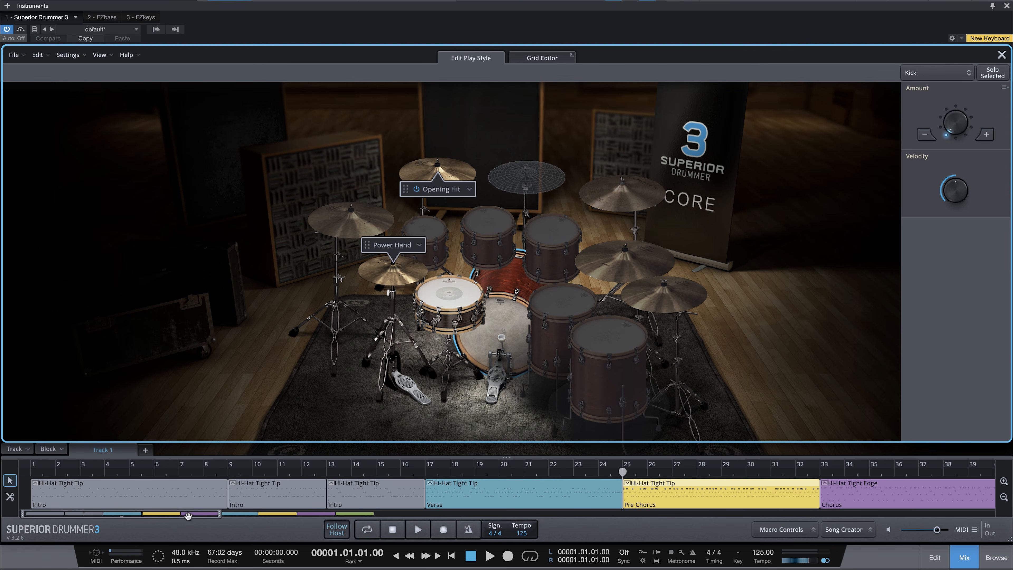
# Select the first chorus block and play it from bar 33
pyautogui.moveTo(189, 514); pyautogui.dragTo(323, 517)
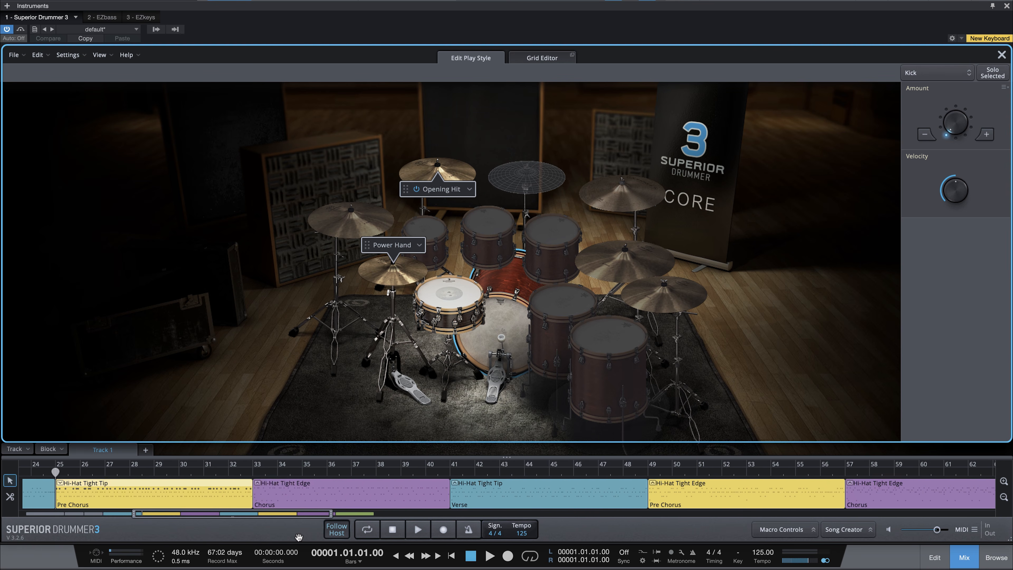
pyautogui.click(279, 485)
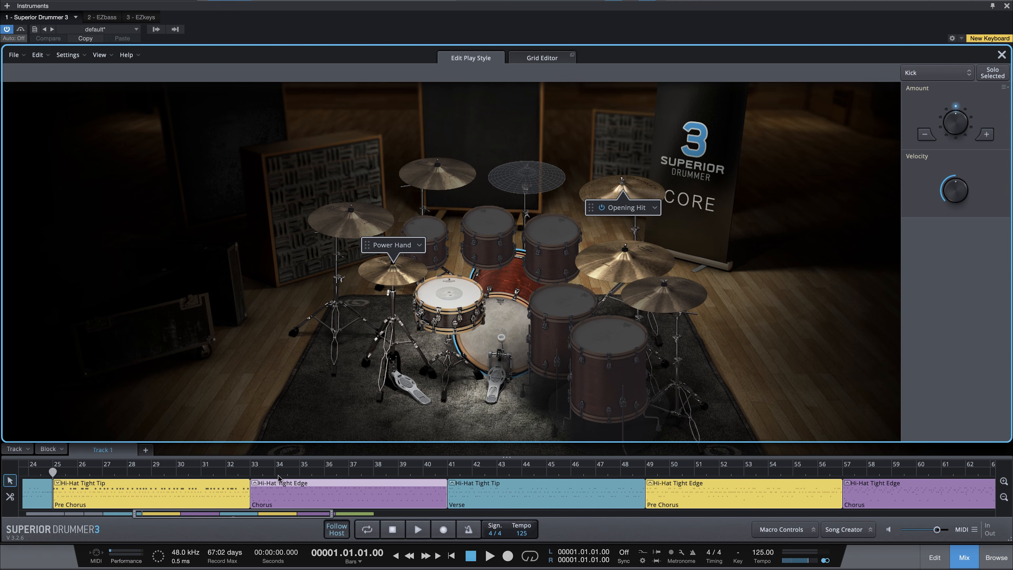
pyautogui.click(251, 473)
pyautogui.click(416, 530)
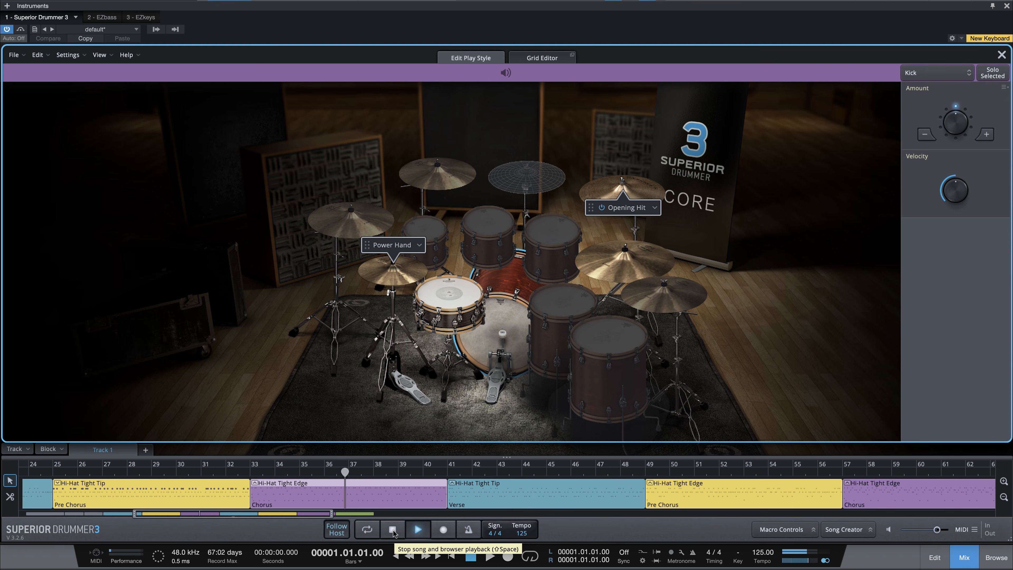
pyautogui.click(394, 531)
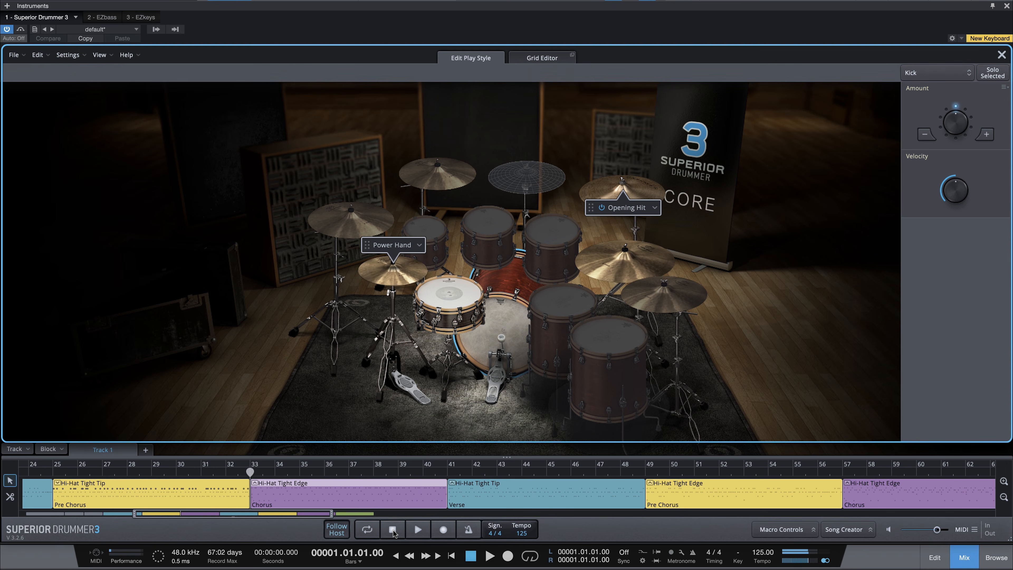
# Raise the Amount of the hi-hat in the chorus block by two steps and play the chorus from bar 33
pyautogui.click(401, 278)
pyautogui.click(986, 135)
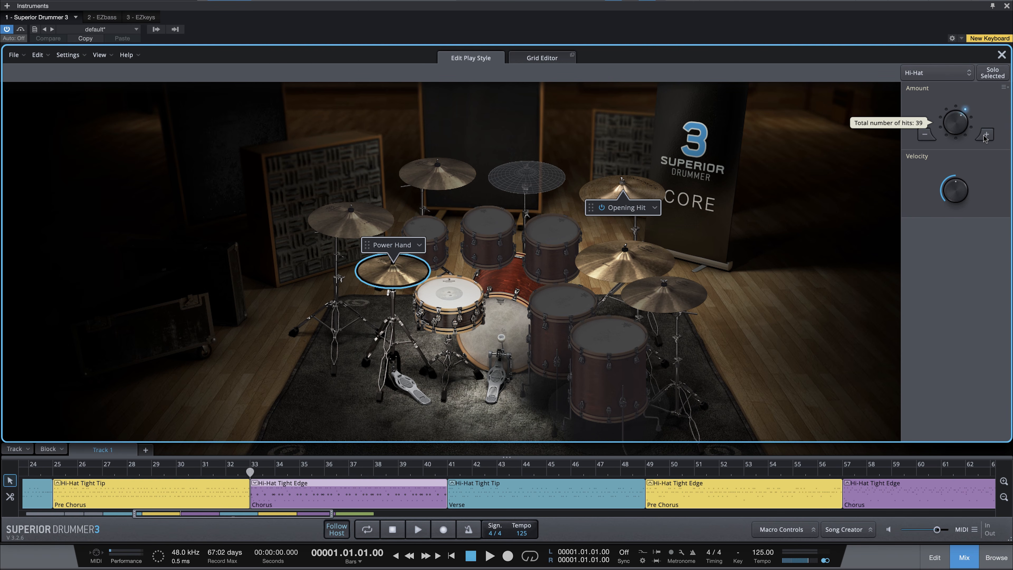
pyautogui.click(986, 136)
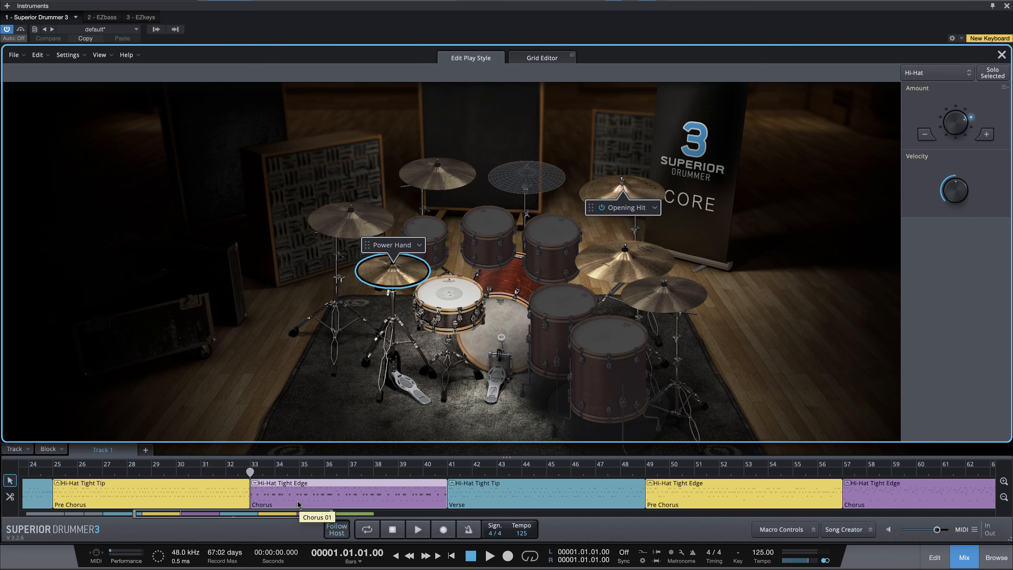
pyautogui.click(424, 536)
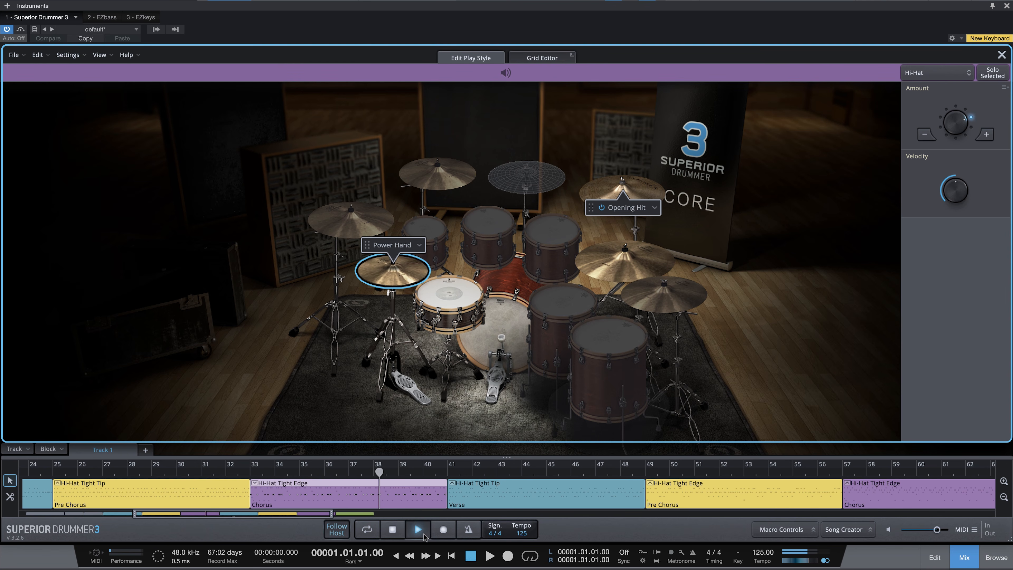
pyautogui.click(393, 530)
# Select the second verse block and play it from bar 41
pyautogui.click(477, 494)
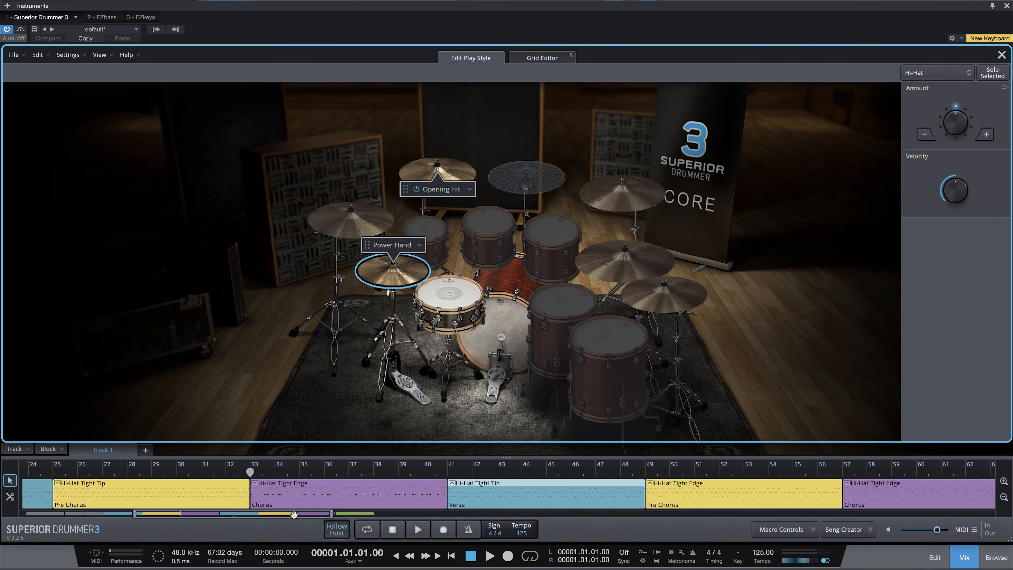
pyautogui.hscroll(5, 296, 501)
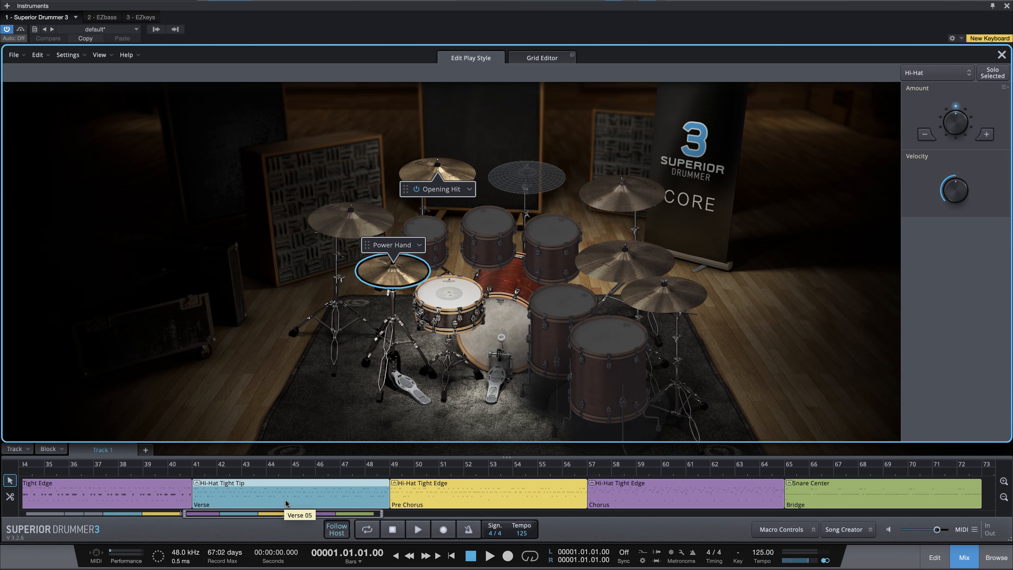
pyautogui.click(285, 503)
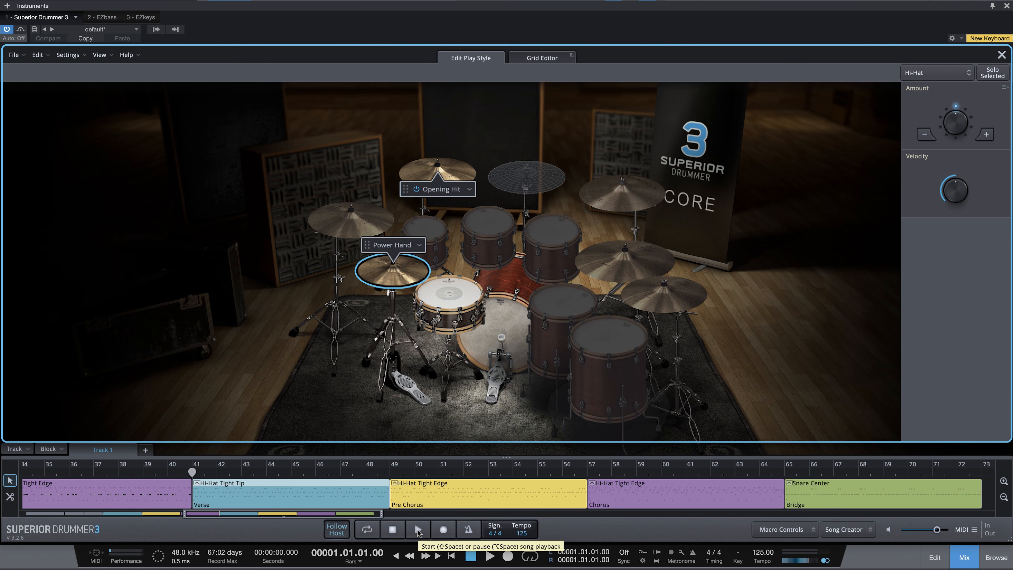
pyautogui.click(418, 531)
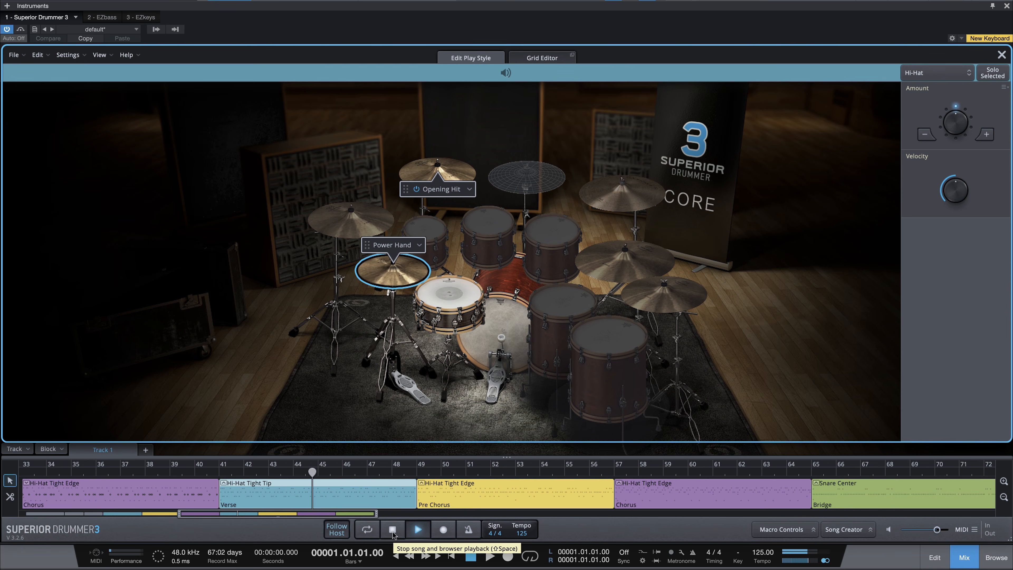
pyautogui.click(392, 530)
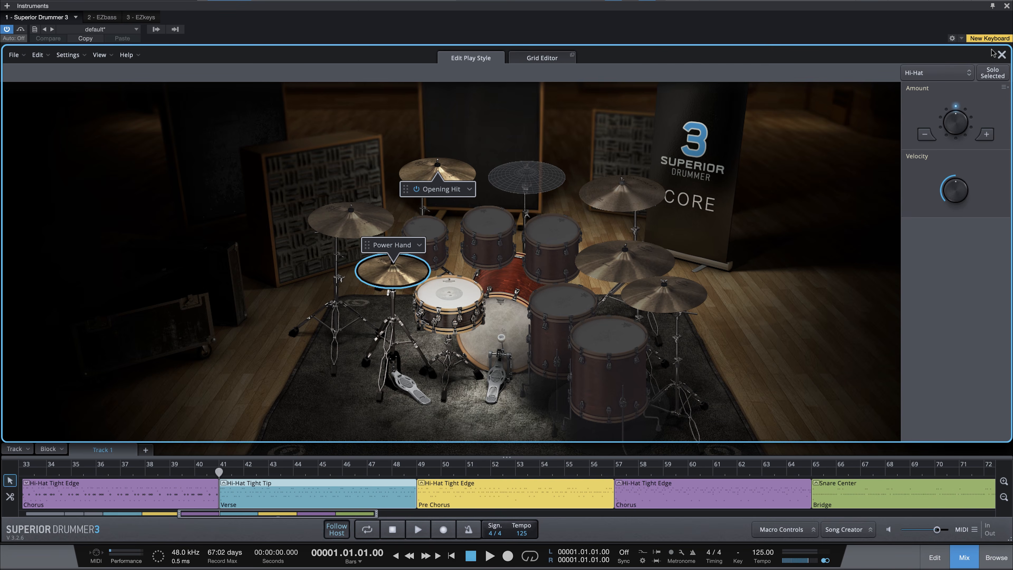
# Close the play style editor and show the second verse block's source groove in its containing folder in the groove browser
pyautogui.click(1002, 54)
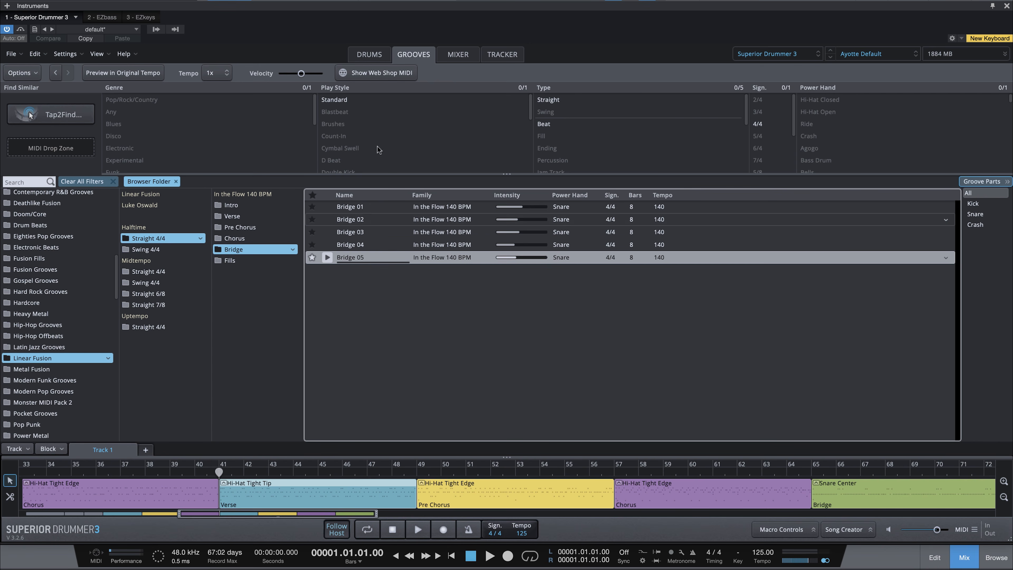
pyautogui.rightClick(357, 495)
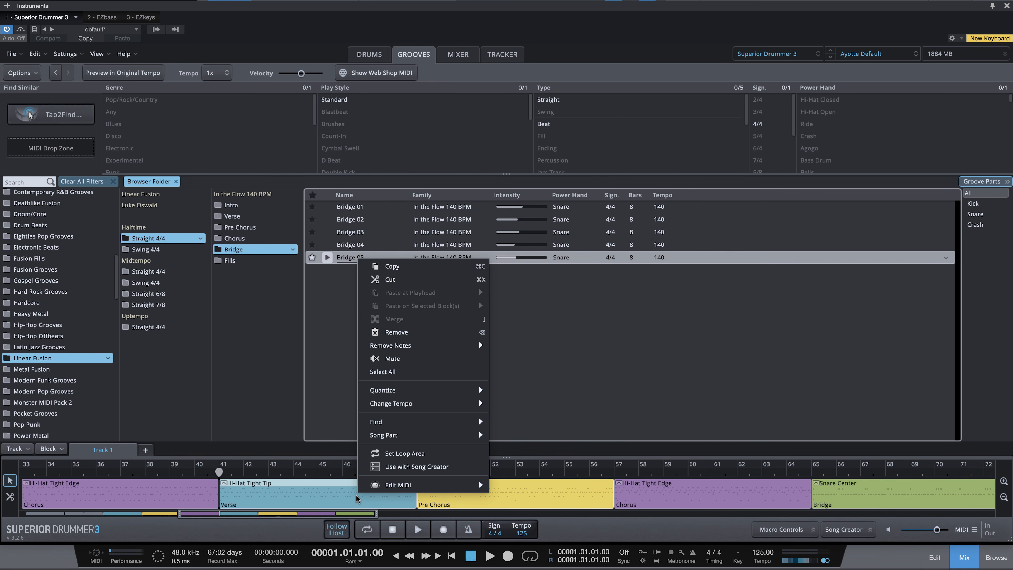
pyautogui.moveTo(383, 421)
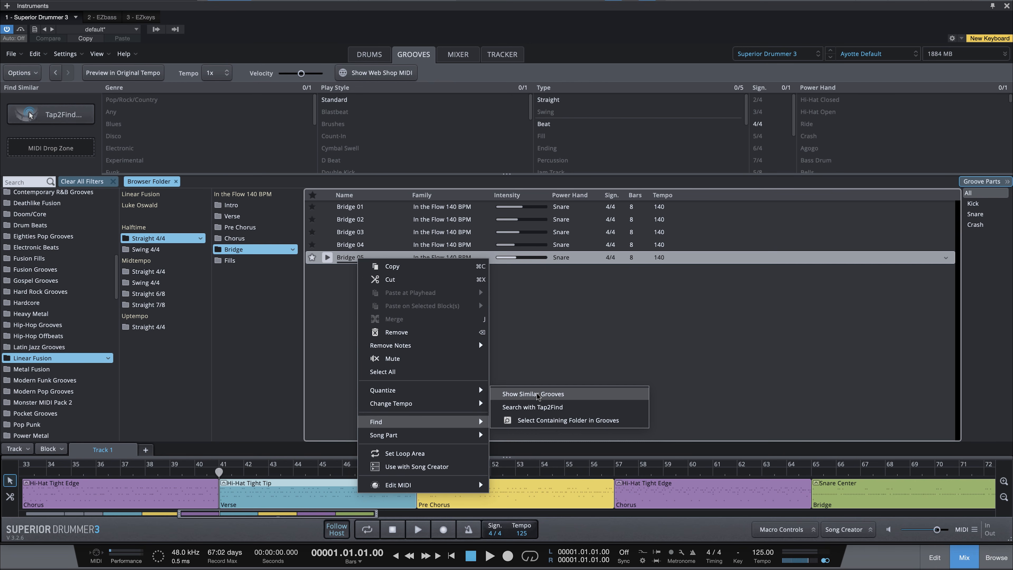
pyautogui.click(535, 421)
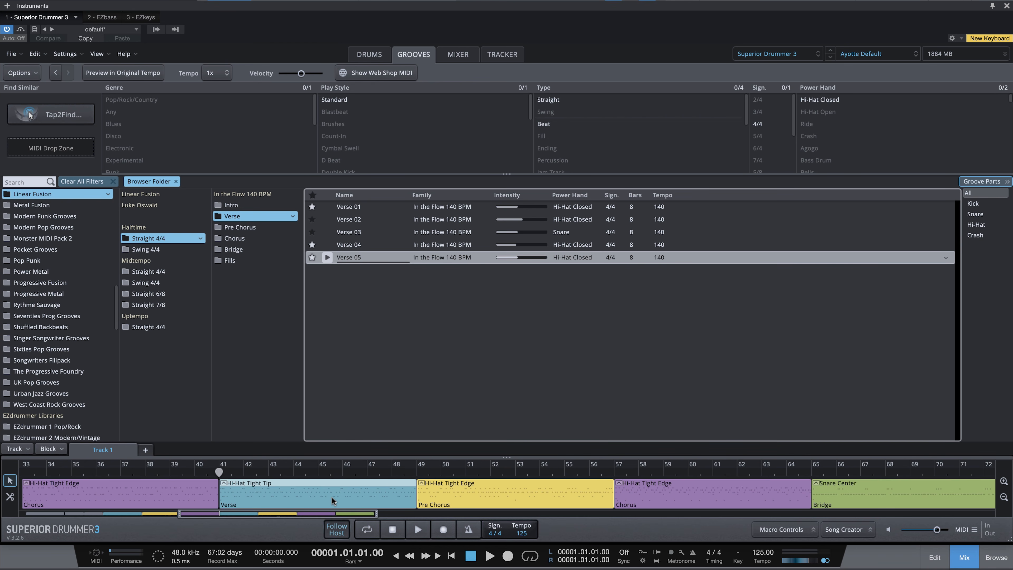
# Remove the verse block at bar 41, toggle the groove parts list, and place the full Verse 05 groove there again
pyautogui.press('Delete')
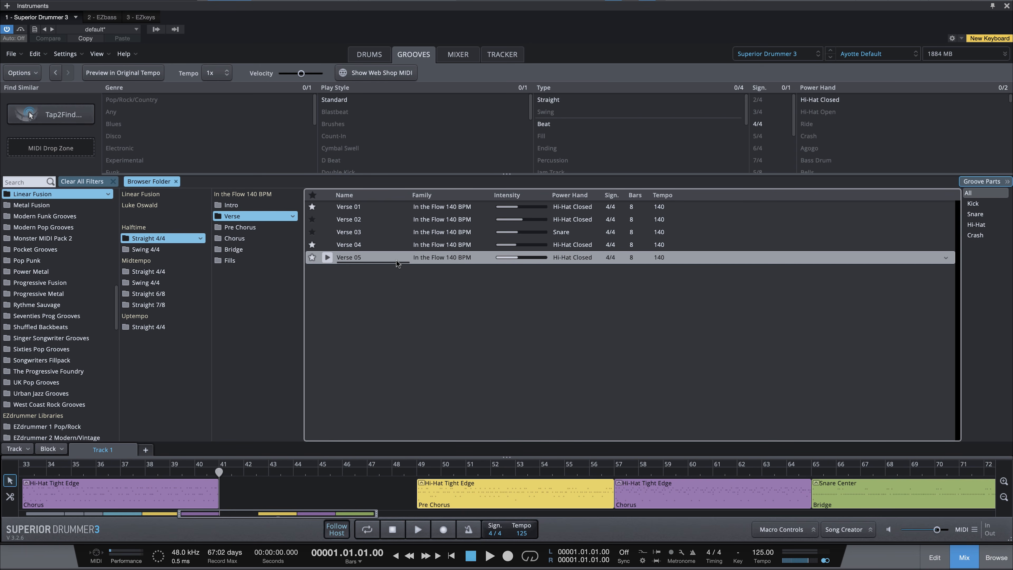
pyautogui.click(998, 184)
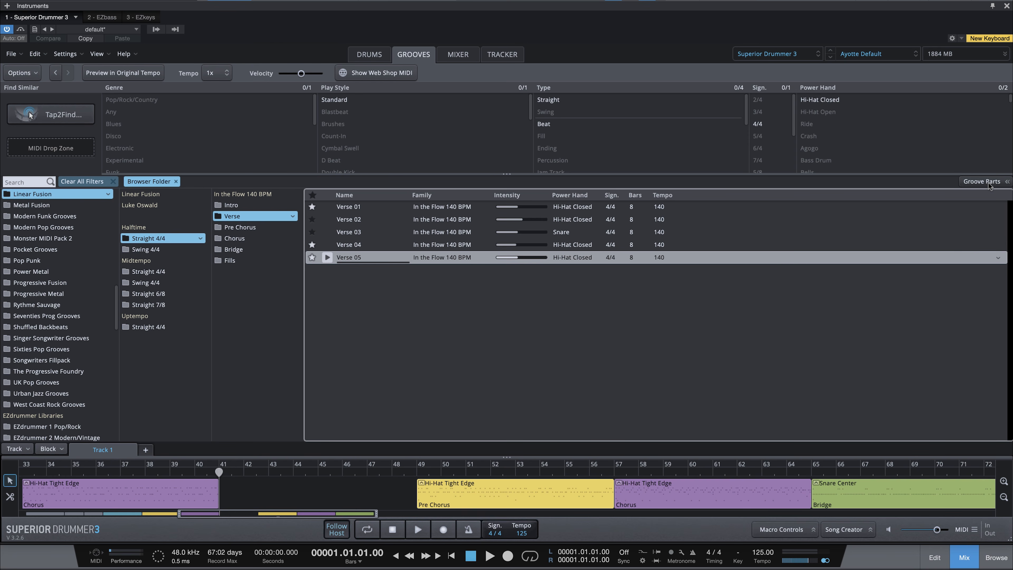
pyautogui.click(990, 185)
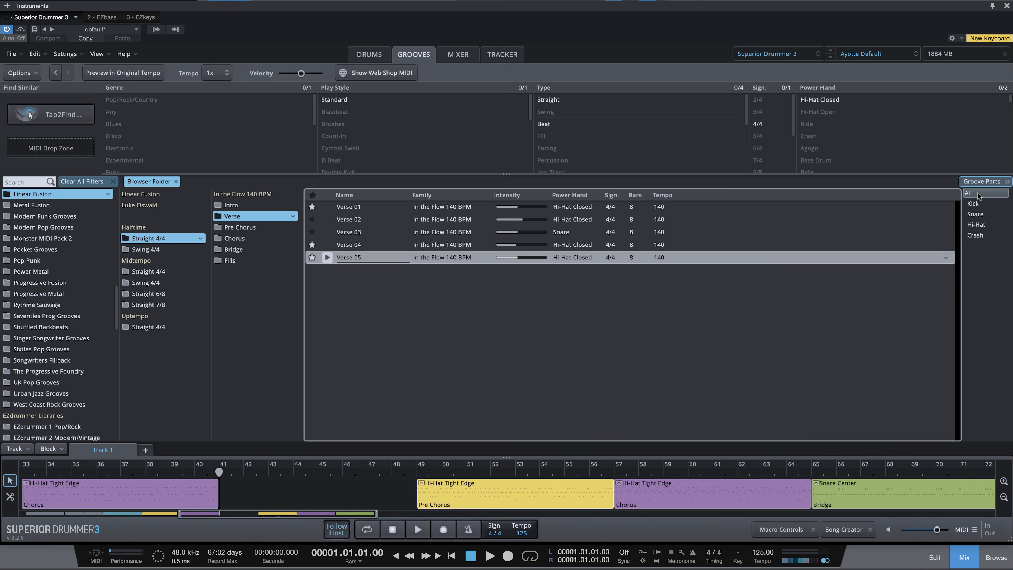
pyautogui.moveTo(370, 261); pyautogui.dragTo(224, 487)
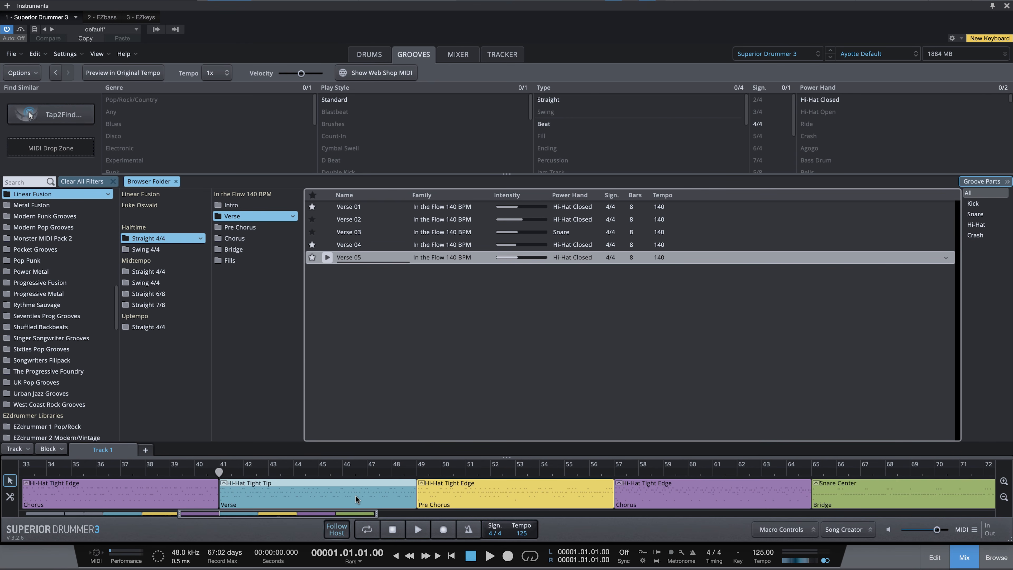
# Replace the verse block at bar 41 with only the Kick part of the Verse 05 groove
pyautogui.press('Delete')
pyautogui.moveTo(980, 204); pyautogui.dragTo(224, 489)
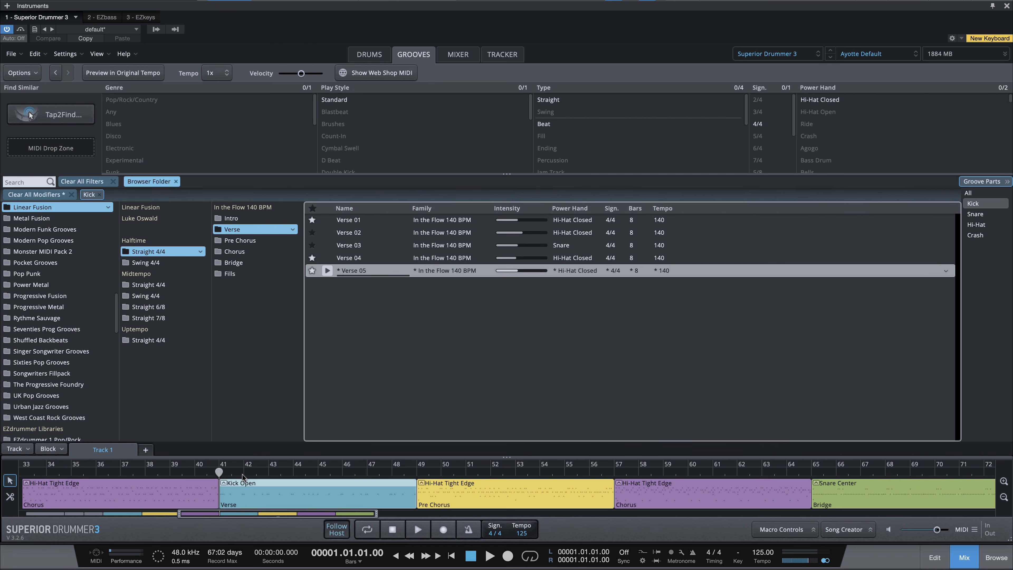
# Play the kick-only verse block, add the Snare part of the Verse 05 groove to it at bar 41, and play the combination
pyautogui.click(418, 529)
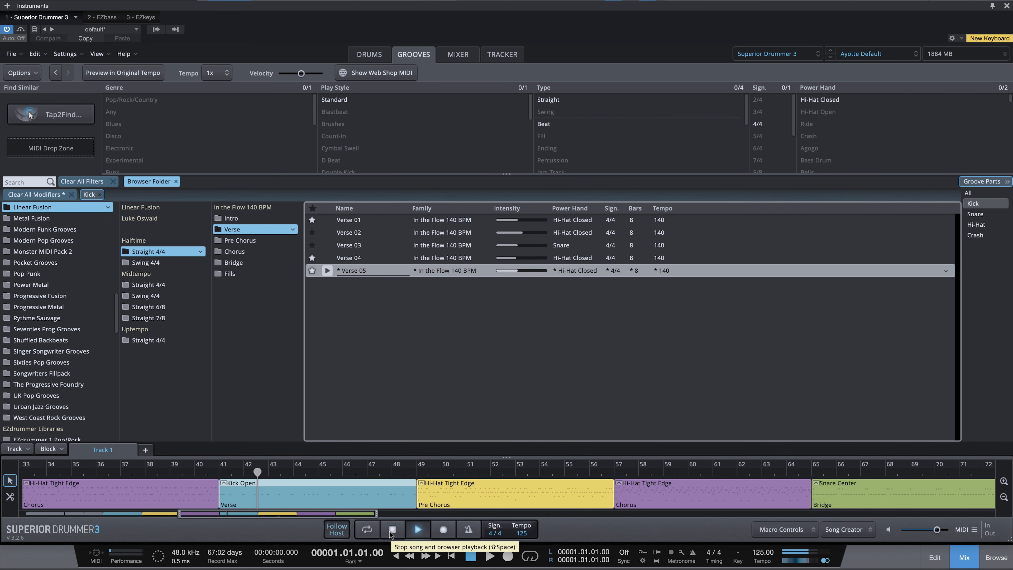
pyautogui.click(392, 533)
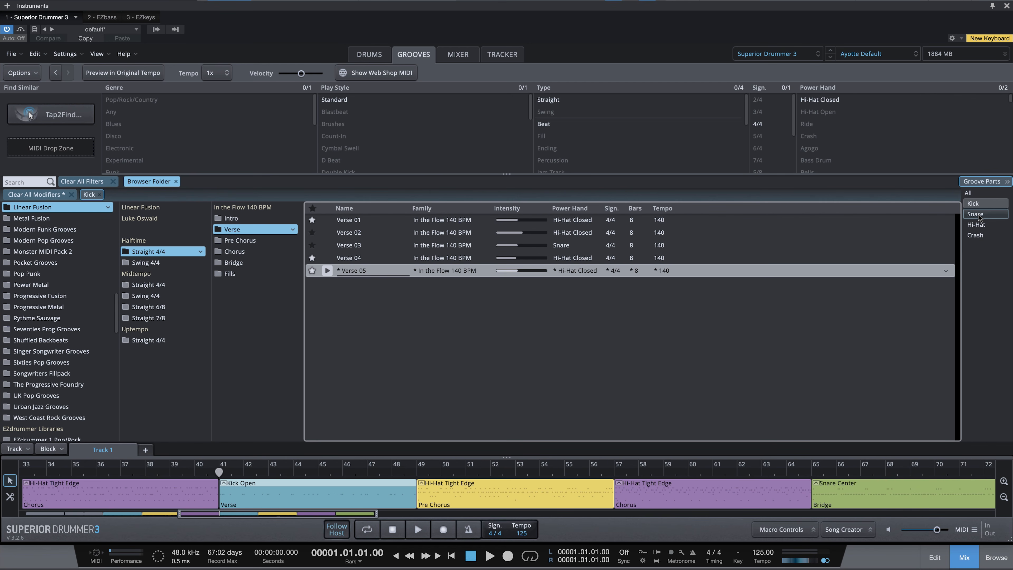
pyautogui.moveTo(977, 217); pyautogui.dragTo(224, 500)
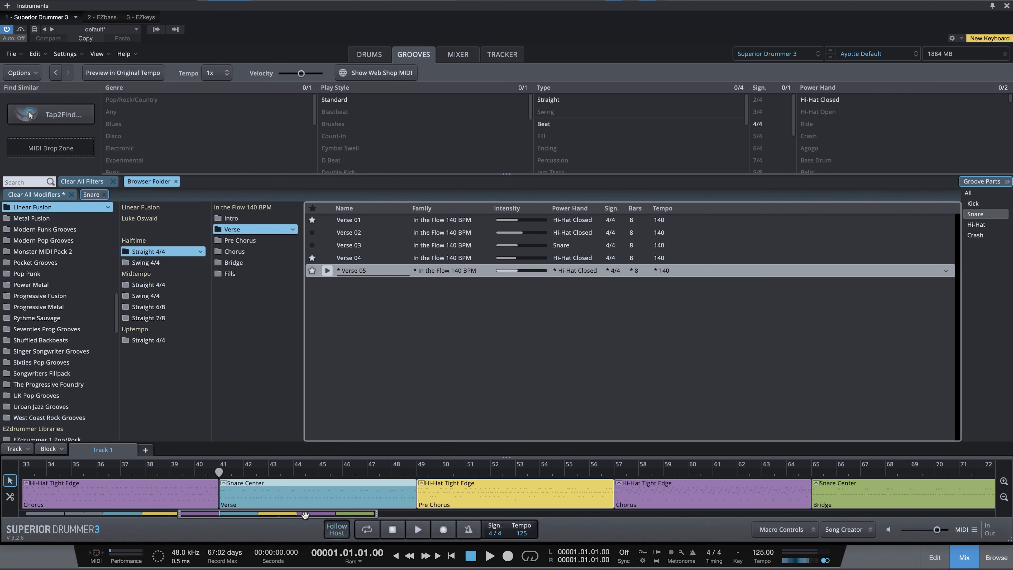
pyautogui.click(418, 533)
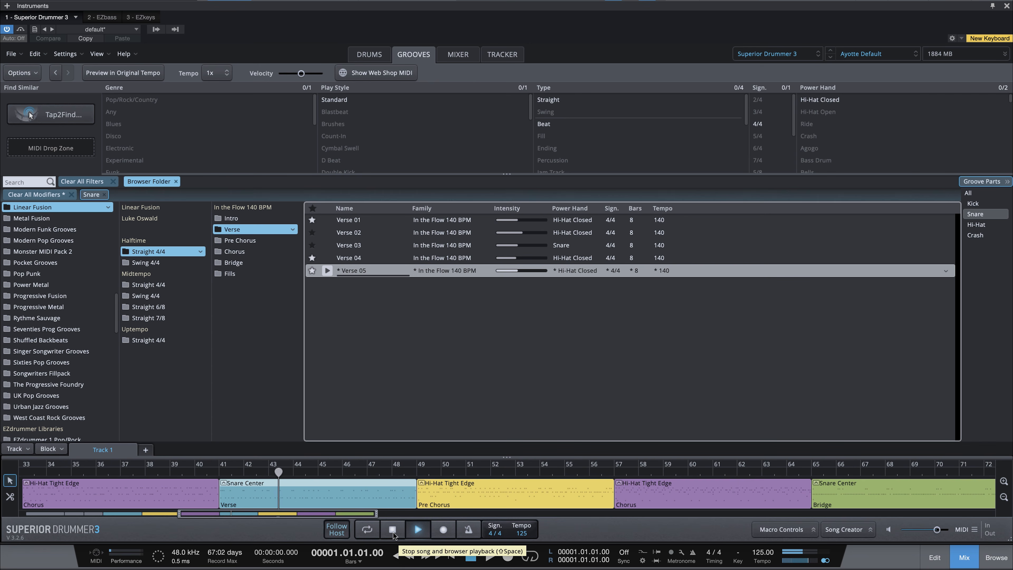
pyautogui.click(393, 531)
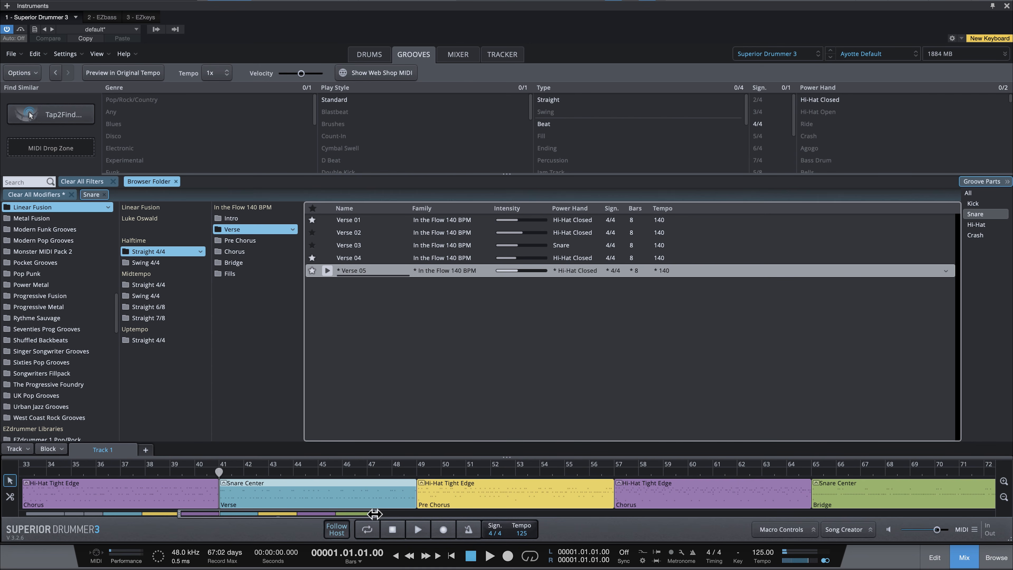
# Add the Hi-Hat part of the Verse 04 groove to the verse block at bar 41 and play the block
pyautogui.click(361, 259)
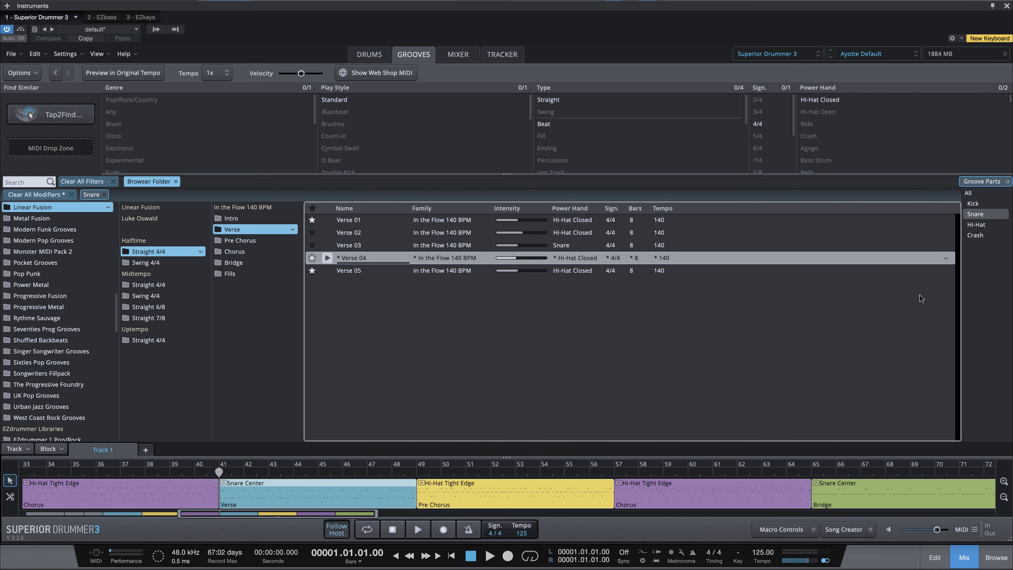
pyautogui.click(984, 226)
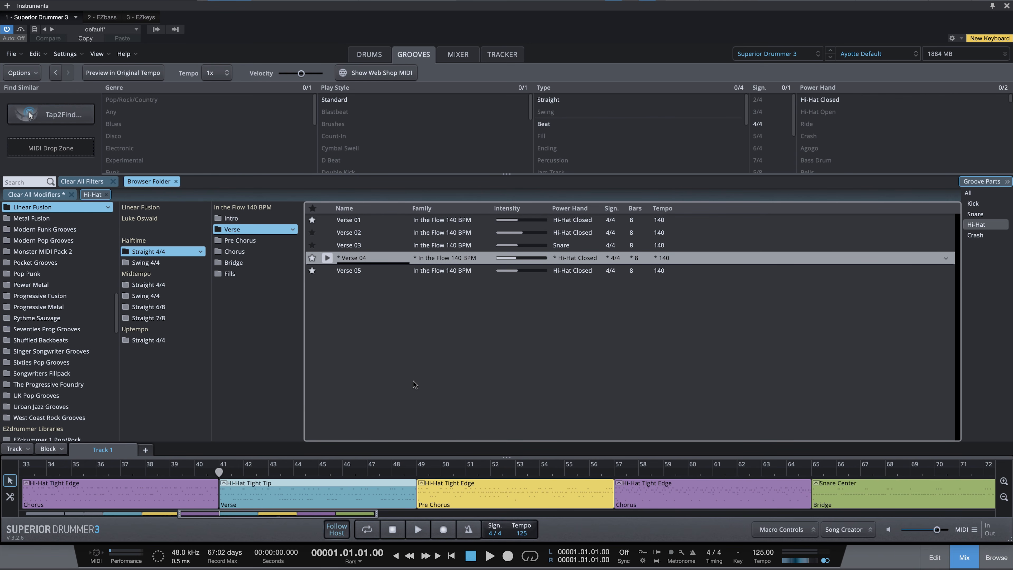
pyautogui.click(418, 530)
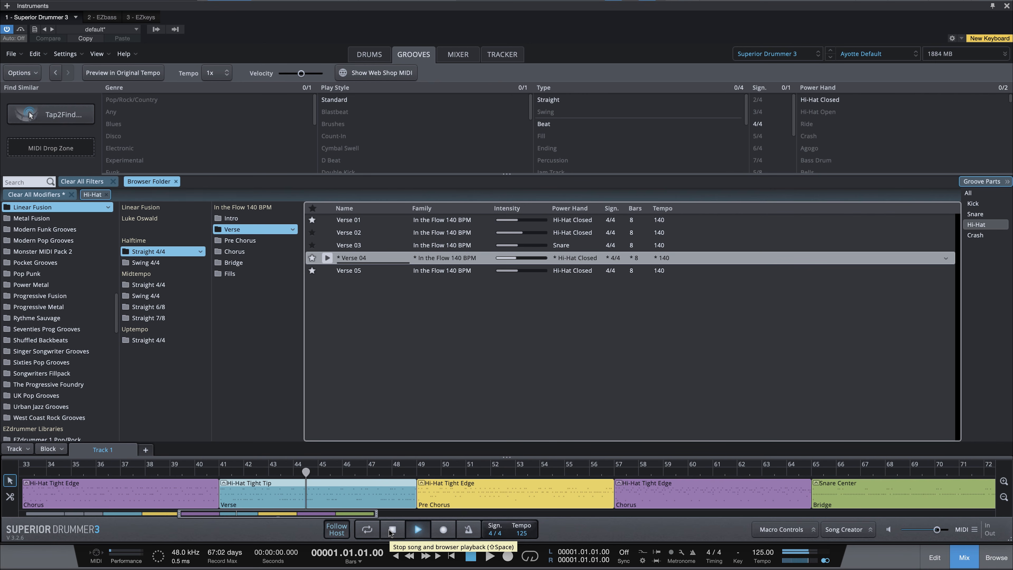
pyautogui.click(392, 530)
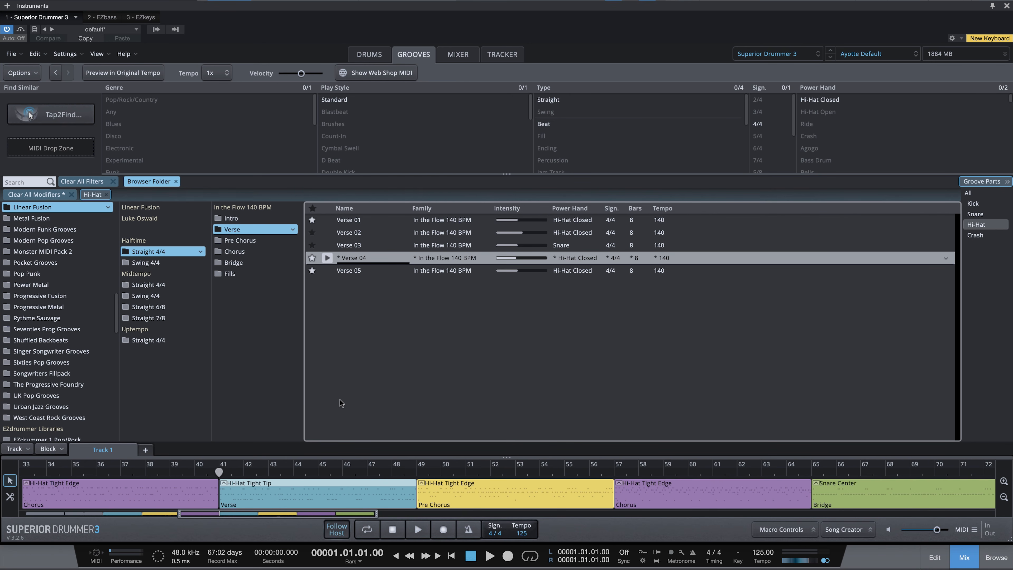
# Undo the hi-hat addition and play the verse block with only kick and snare
pyautogui.press('super+z')
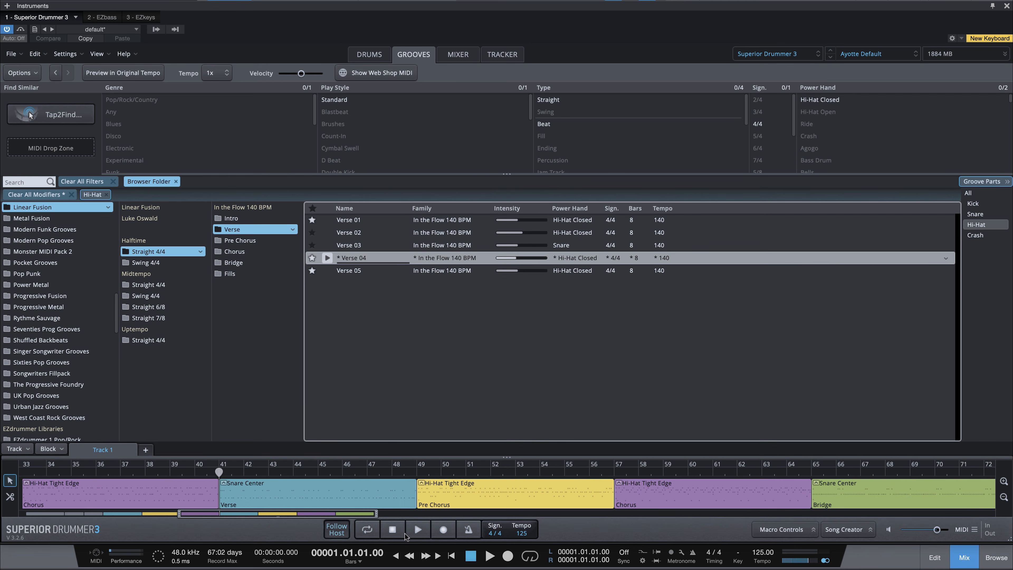
pyautogui.click(413, 531)
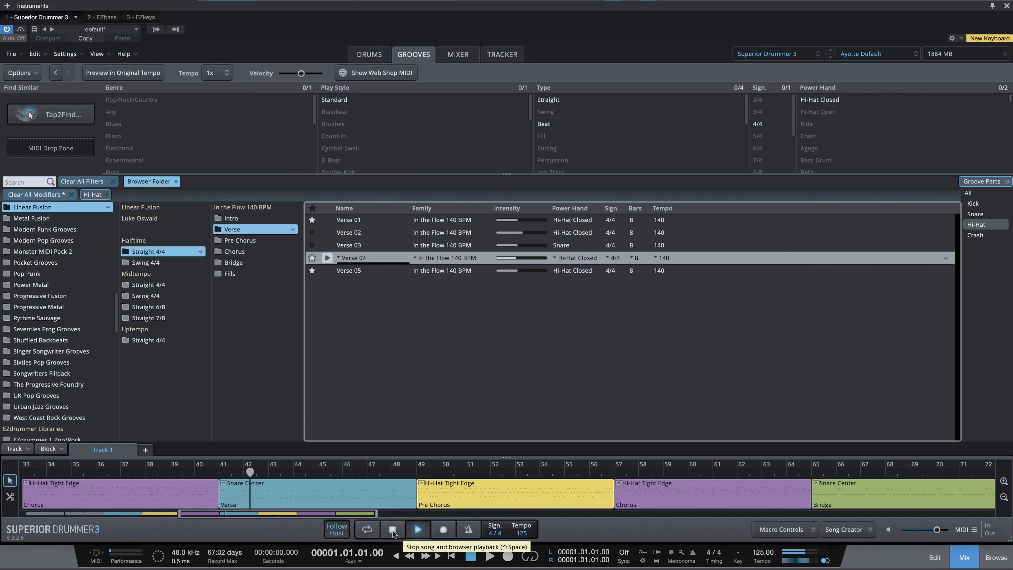
pyautogui.click(393, 532)
# Merge the Hi-Hat part of Verse 04 into the verse block again, aligned with its start at bar 41, and play it
pyautogui.moveTo(372, 513); pyautogui.dragTo(273, 515)
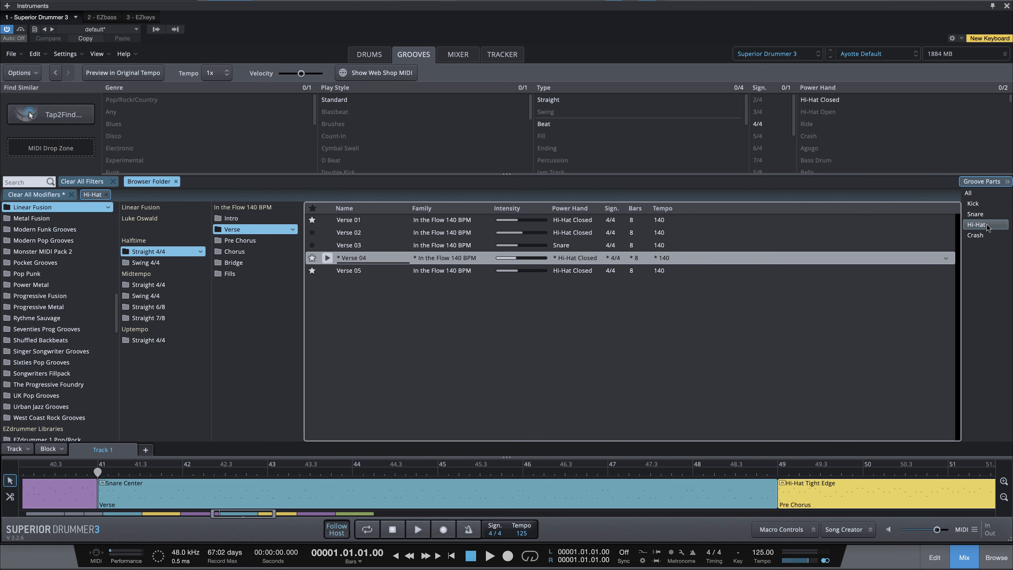
pyautogui.moveTo(987, 226); pyautogui.dragTo(103, 497)
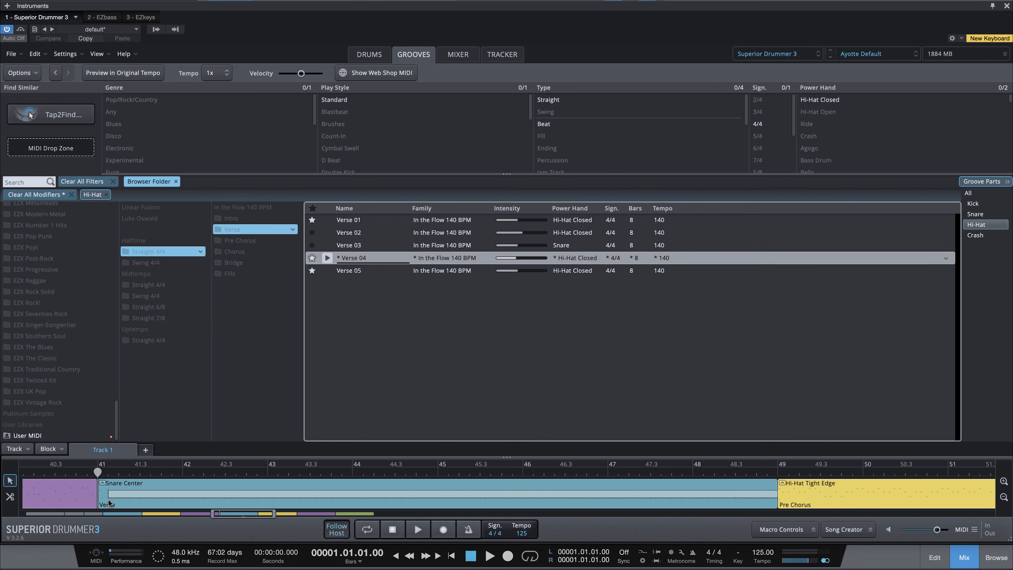
pyautogui.moveTo(108, 500); pyautogui.dragTo(108, 500)
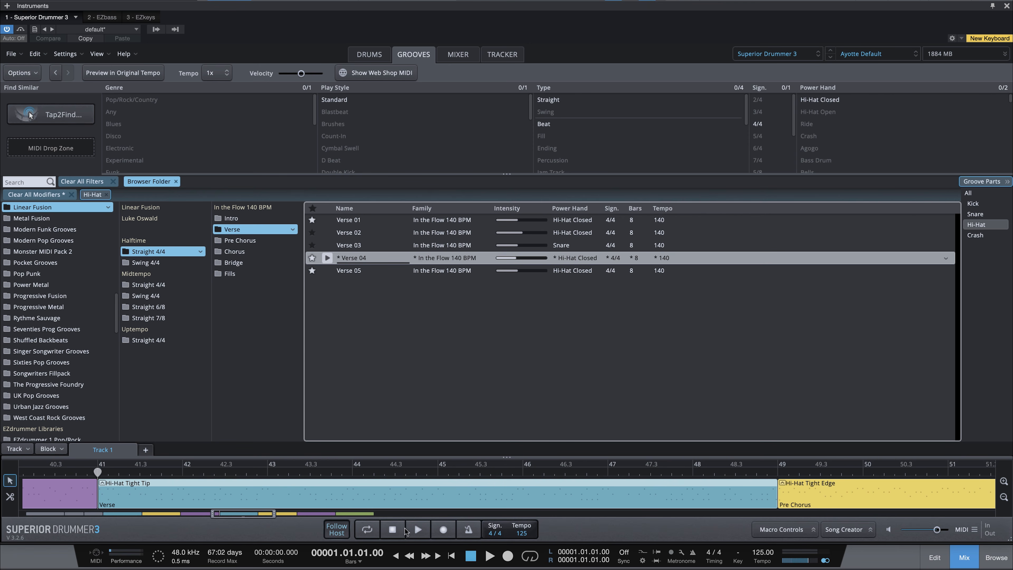
pyautogui.click(414, 532)
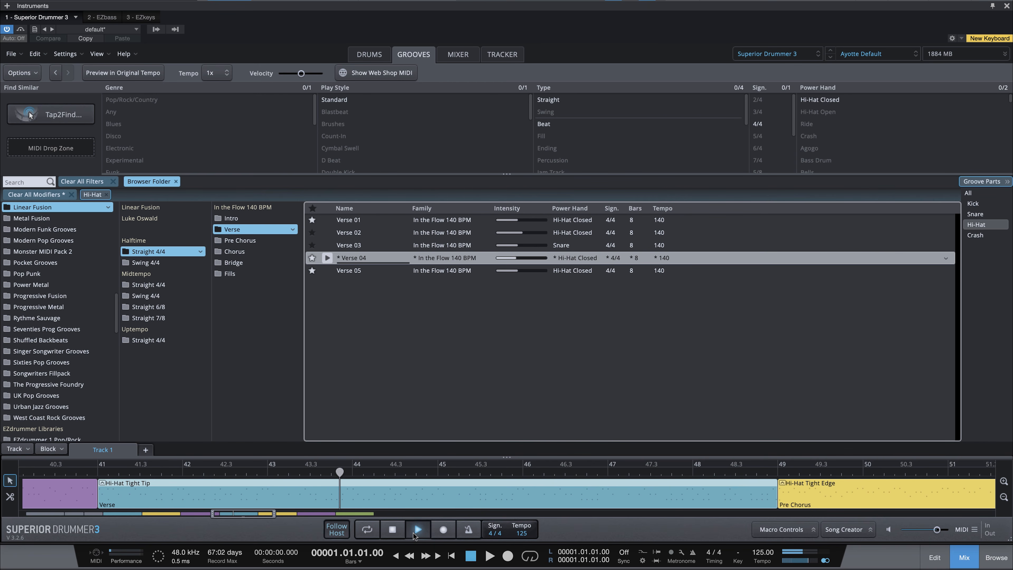
pyautogui.click(393, 530)
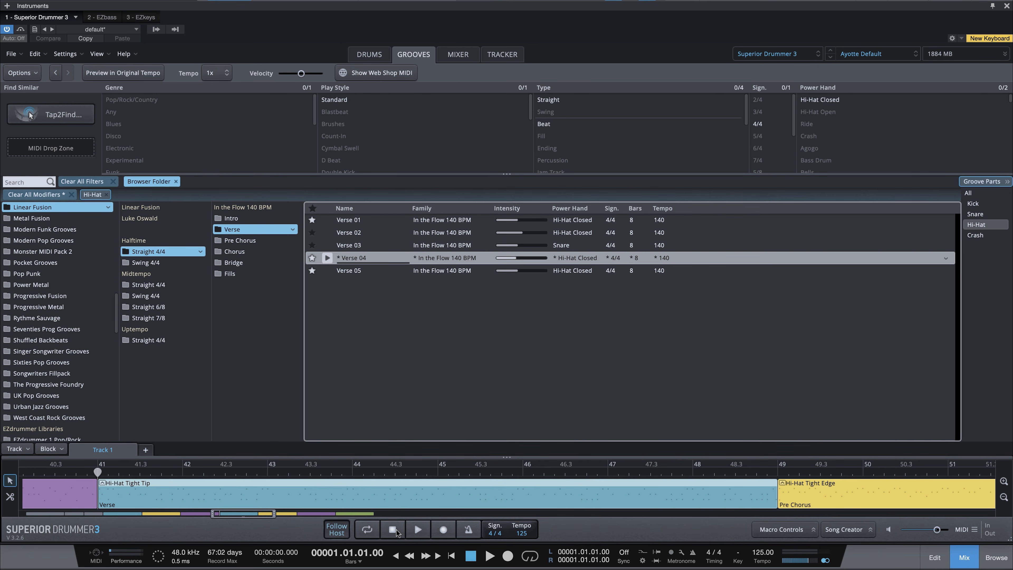
# Increase the hi-hat amount of the verse block in the play style editor, play the block, and close the editor
pyautogui.doubleClick(301, 498)
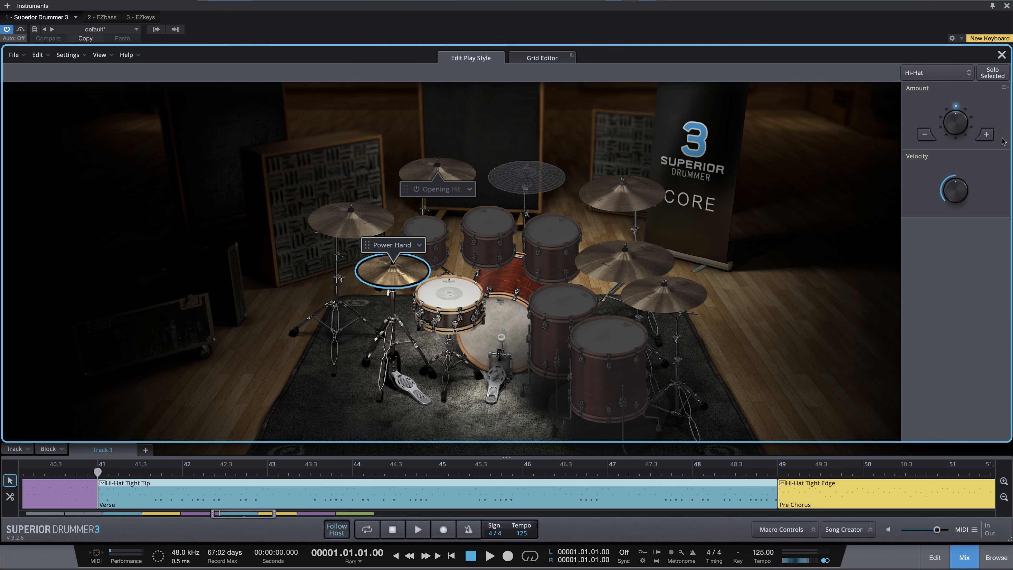
pyautogui.click(986, 136)
pyautogui.click(418, 531)
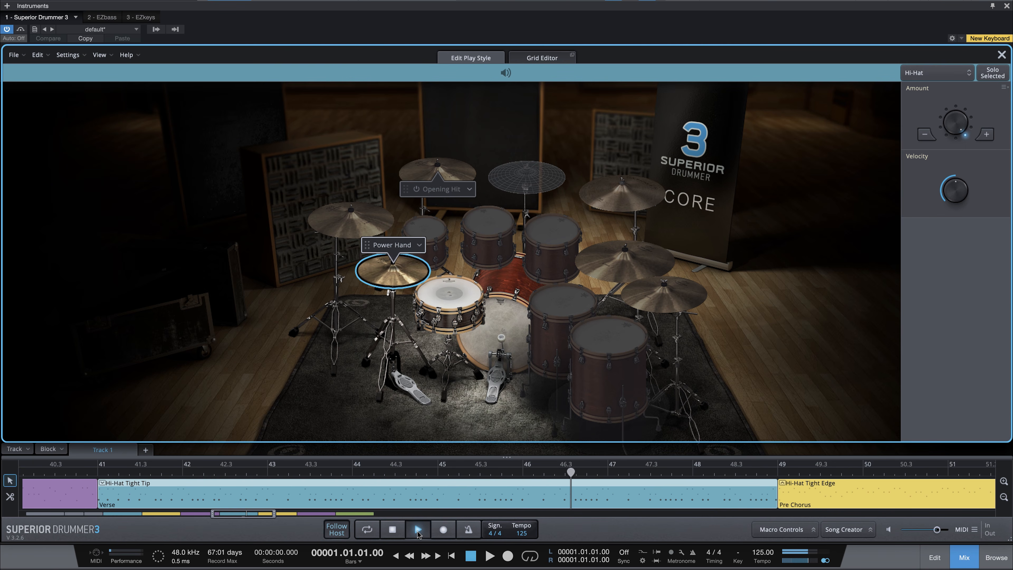
pyautogui.click(396, 532)
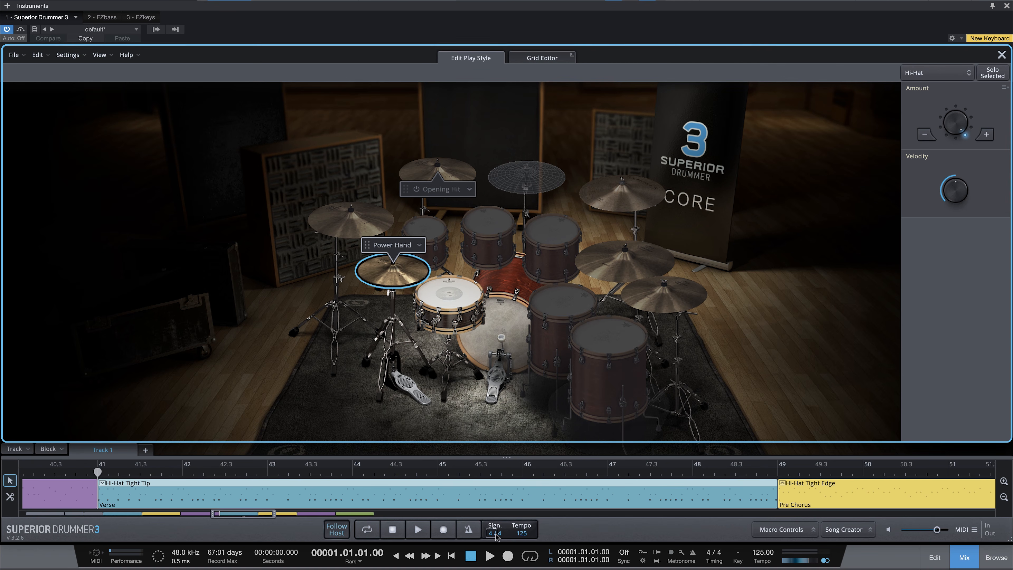
pyautogui.click(1002, 55)
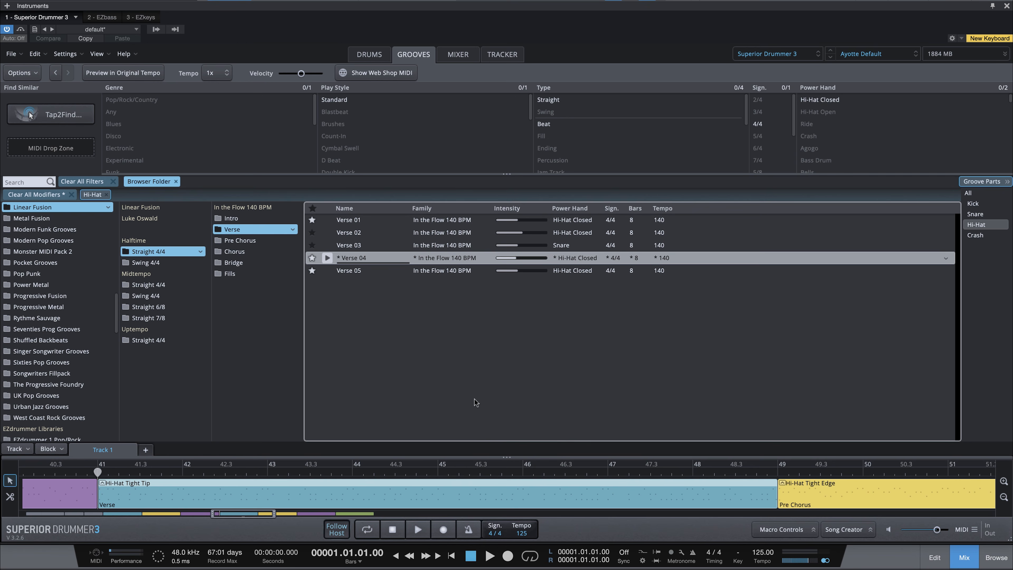
# Turn on the Opening Hit on Cymbal 2 for the verse block in the play style editor and select that cymbal
pyautogui.click(978, 236)
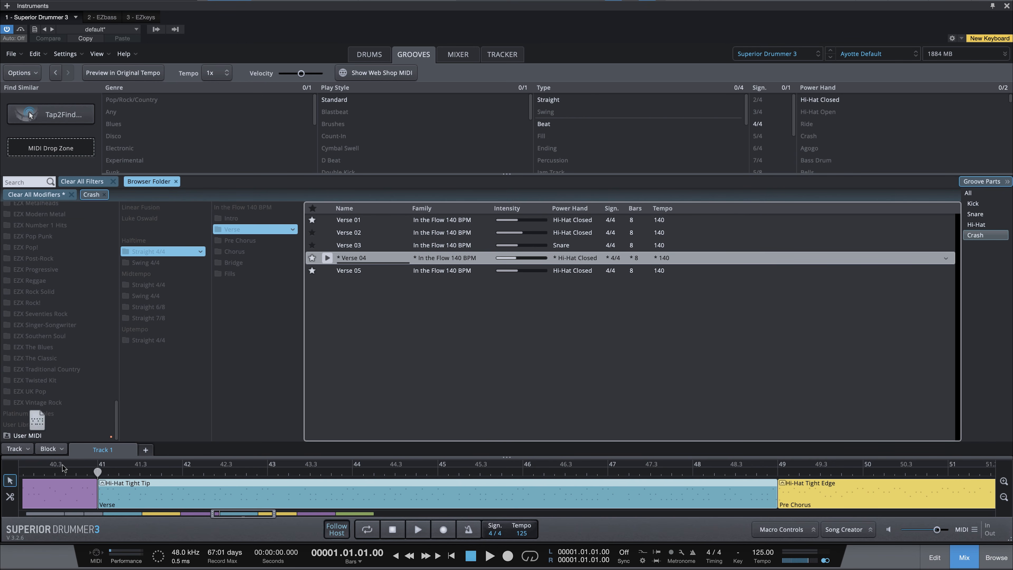
pyautogui.doubleClick(264, 503)
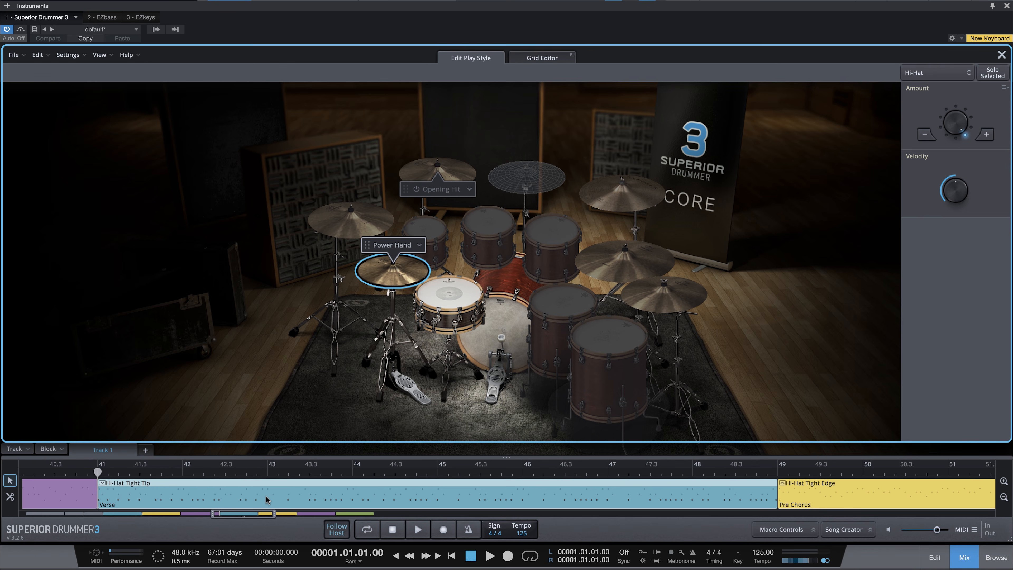
pyautogui.moveTo(419, 192)
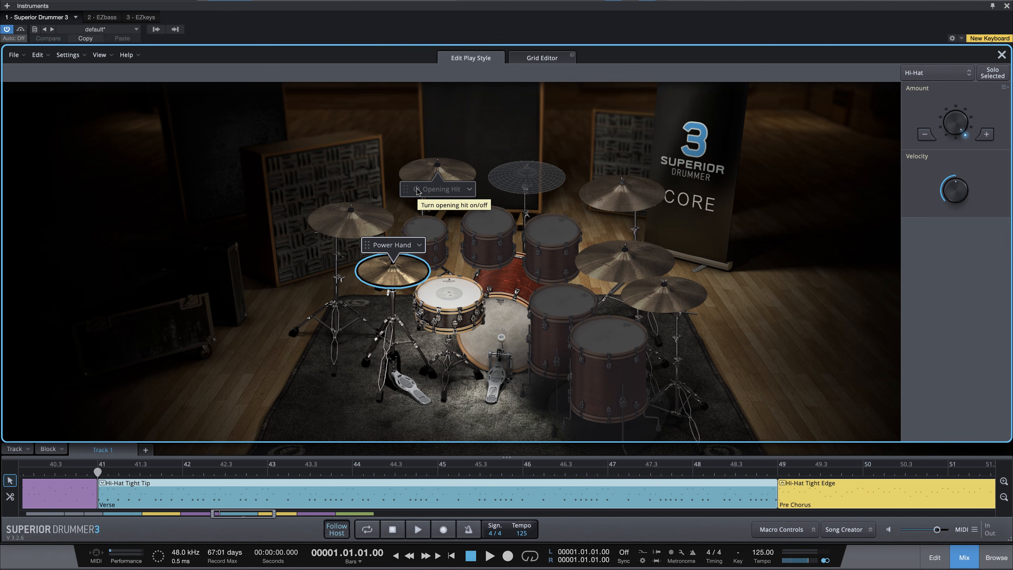
pyautogui.click(417, 190)
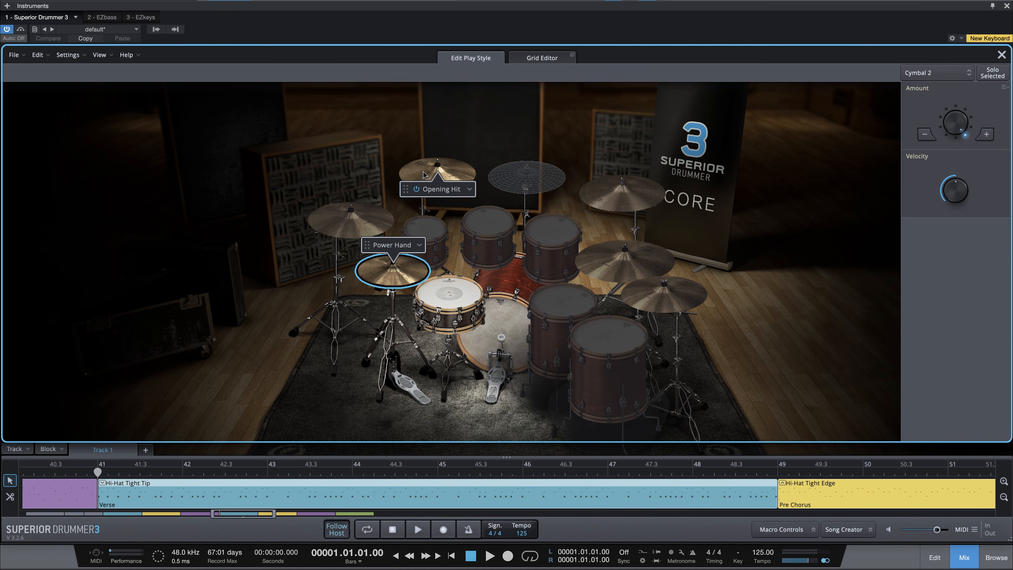
pyautogui.click(423, 174)
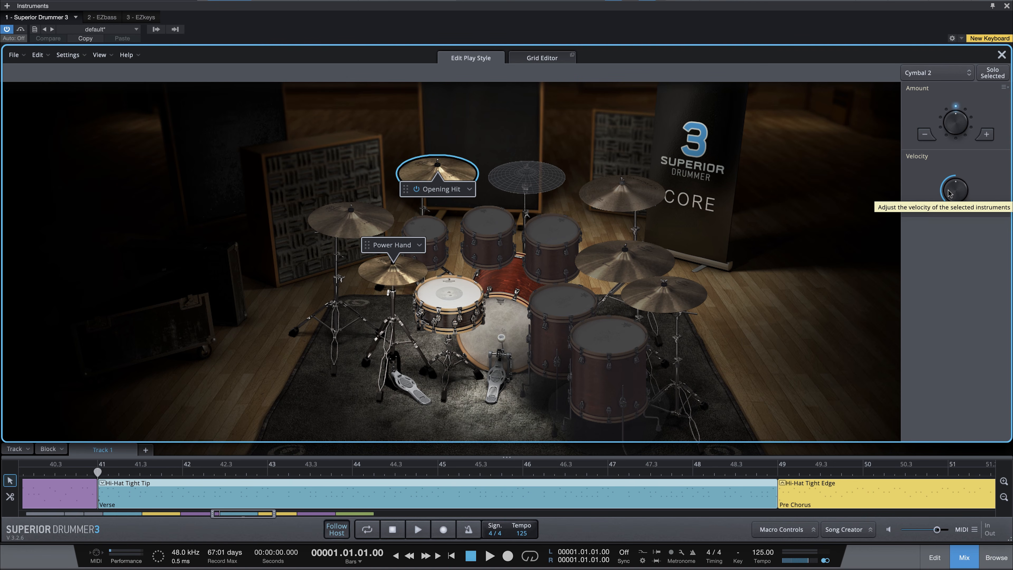
# Raise the velocity of the opening Cymbal 2 note at bar 41 in the Grid Editor and play the verse block
pyautogui.click(542, 58)
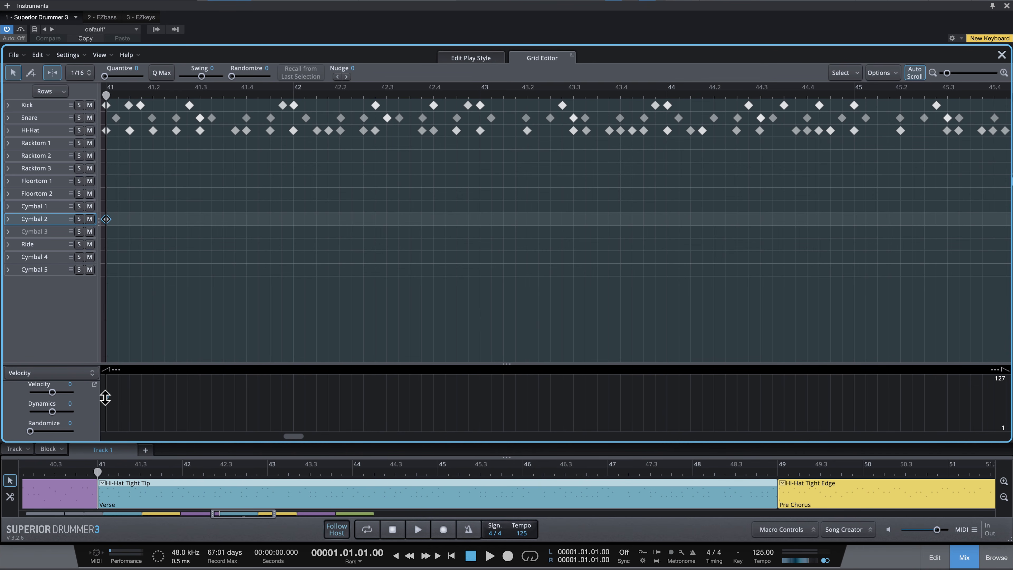
pyautogui.moveTo(106, 398); pyautogui.dragTo(106, 384)
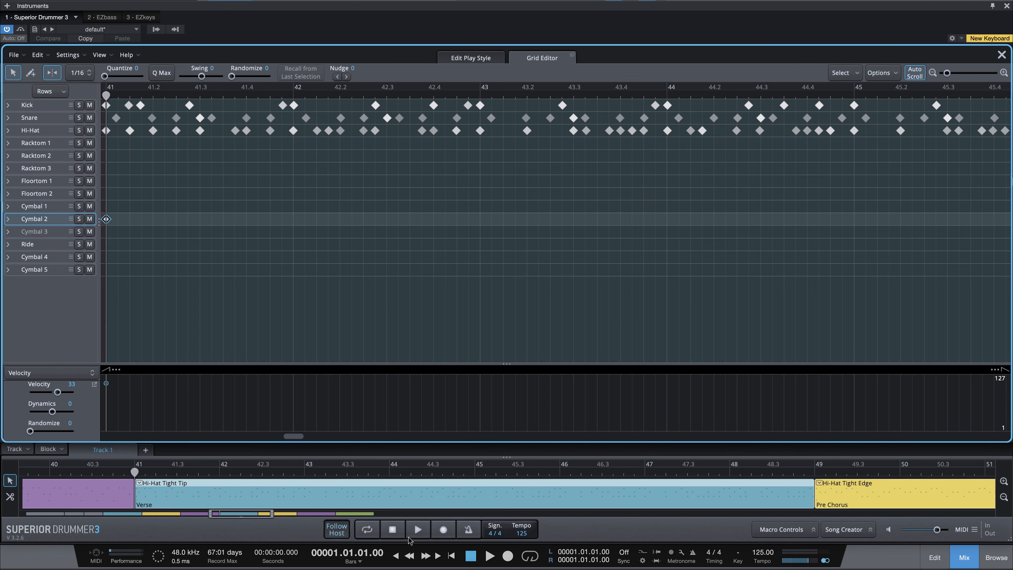
pyautogui.press('super+z')
pyautogui.press('super+z')
pyautogui.press('space')
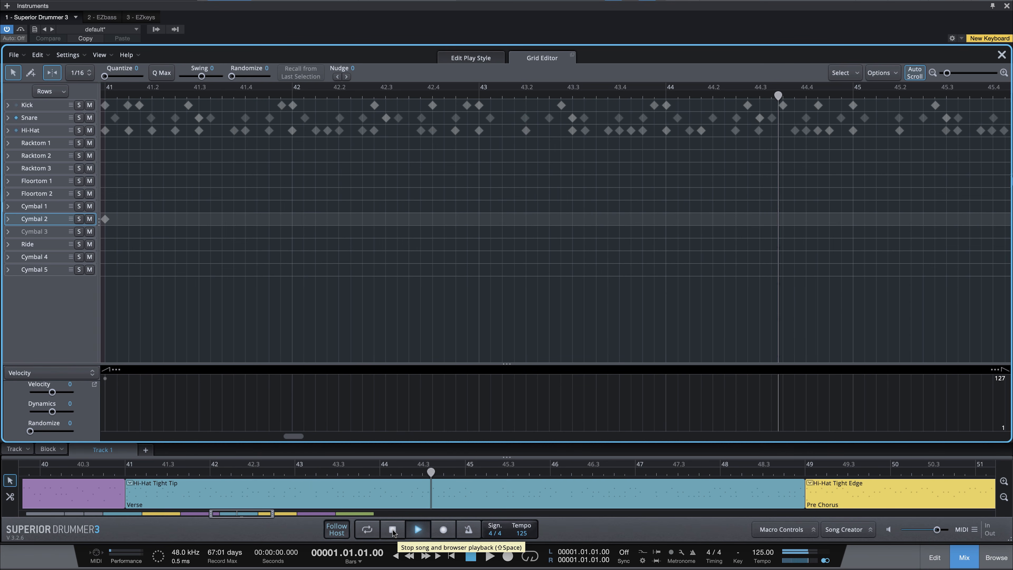
pyautogui.click(393, 530)
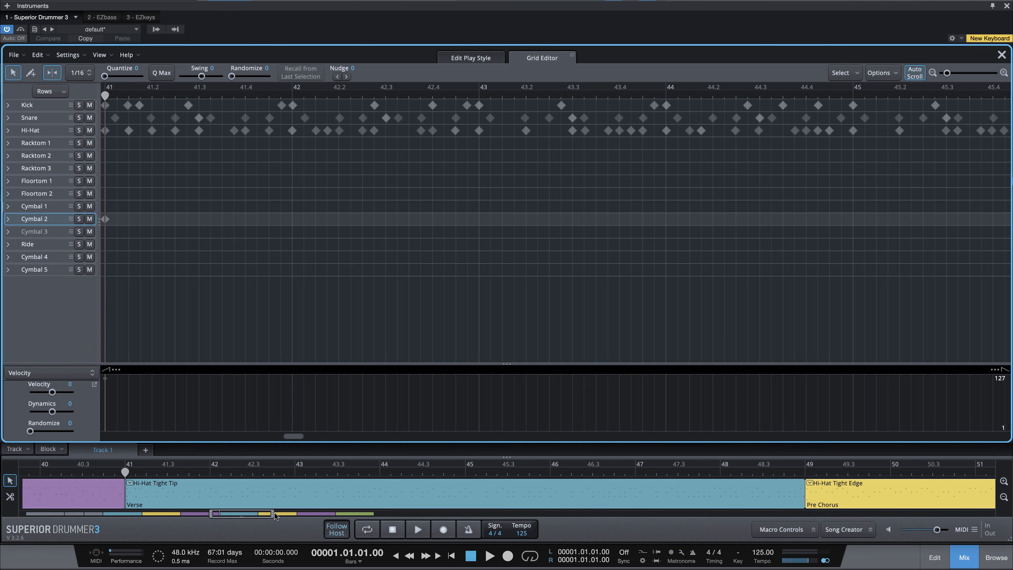
# Return to the groove browser and play the pre chorus block from bar 49
pyautogui.moveTo(275, 516); pyautogui.dragTo(395, 531)
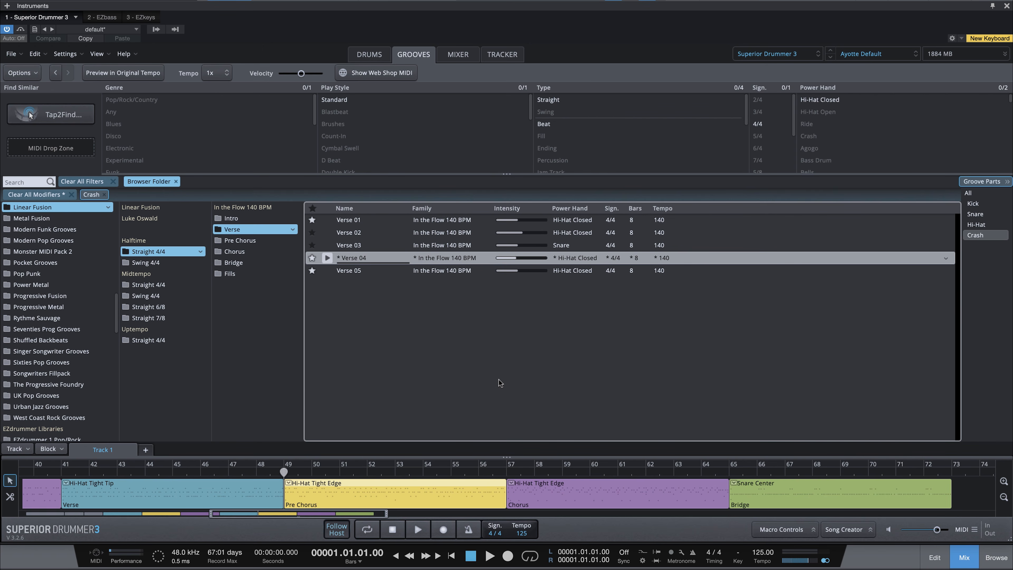
pyautogui.click(417, 531)
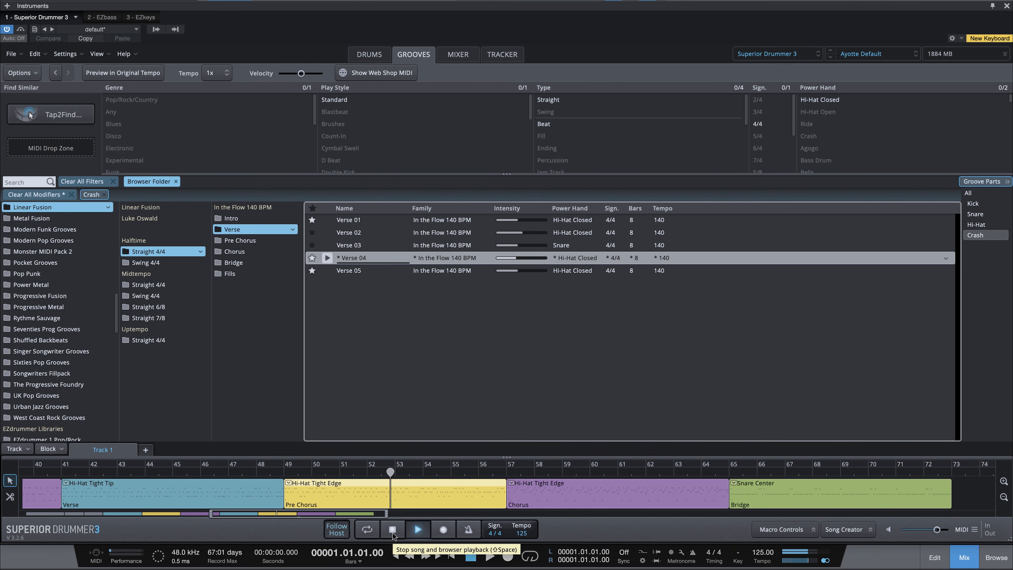
pyautogui.click(393, 532)
# Increase the amount of the kick and hi-hat in the pre chorus block's play style and play the block
pyautogui.doubleClick(382, 495)
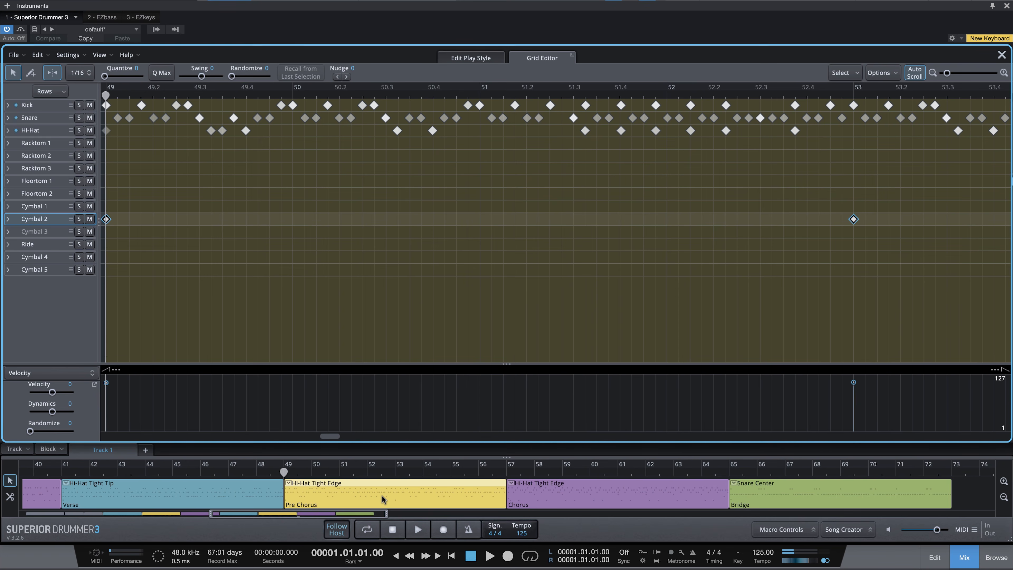
pyautogui.click(453, 59)
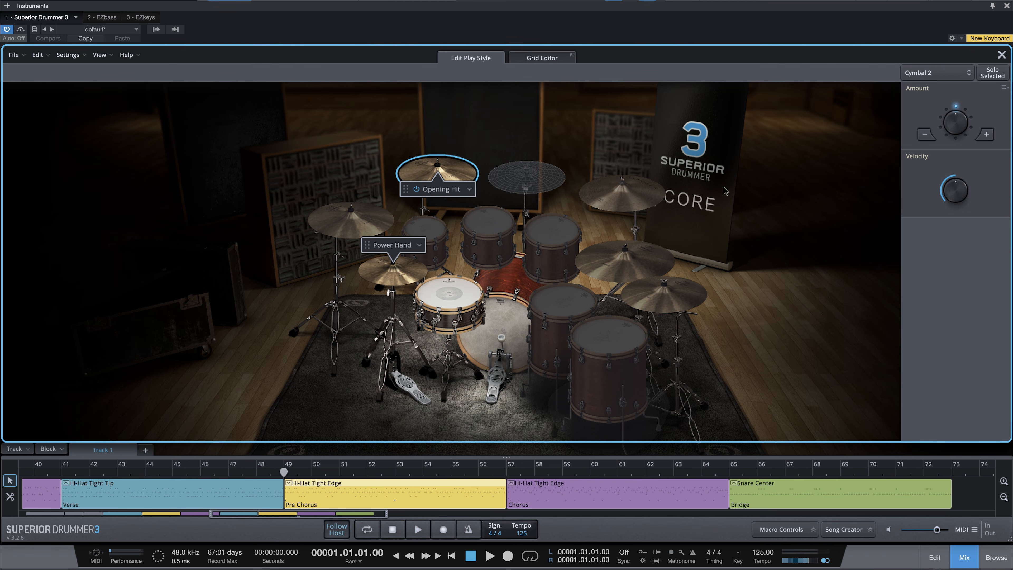
pyautogui.click(986, 136)
pyautogui.click(986, 136)
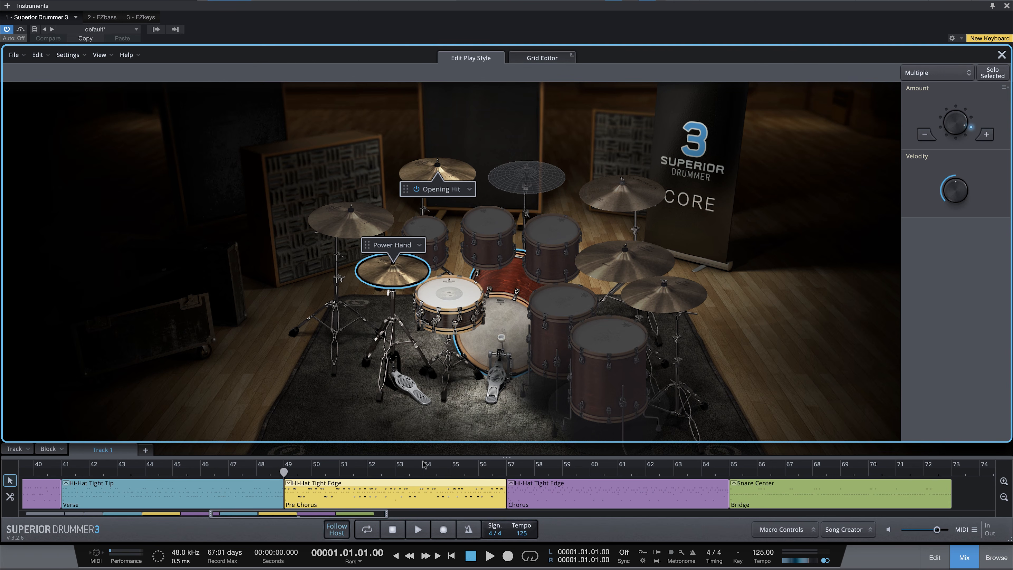
pyautogui.click(417, 531)
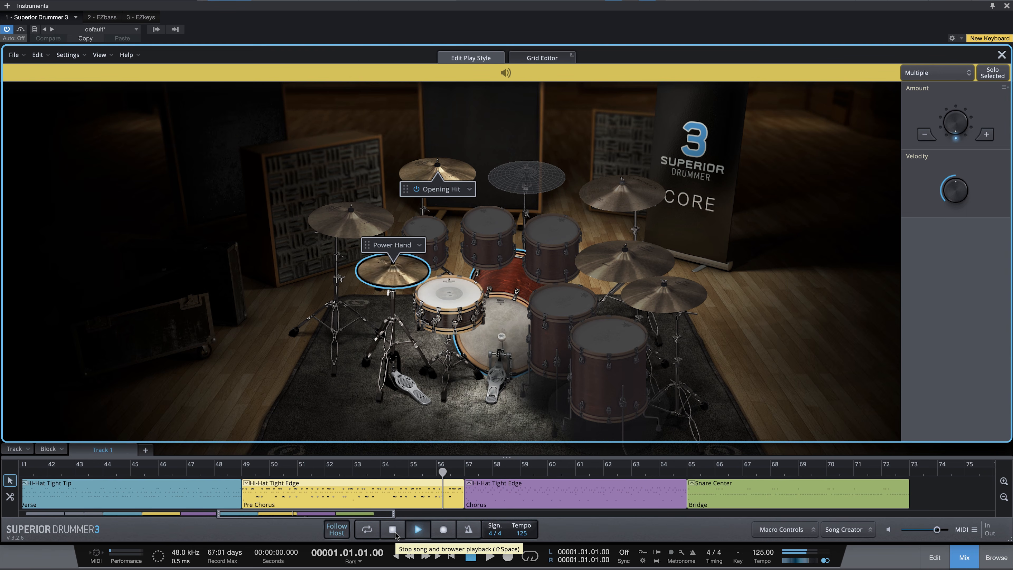
# Stop the pre chorus playback and play the chorus block from bar 57
pyautogui.click(395, 535)
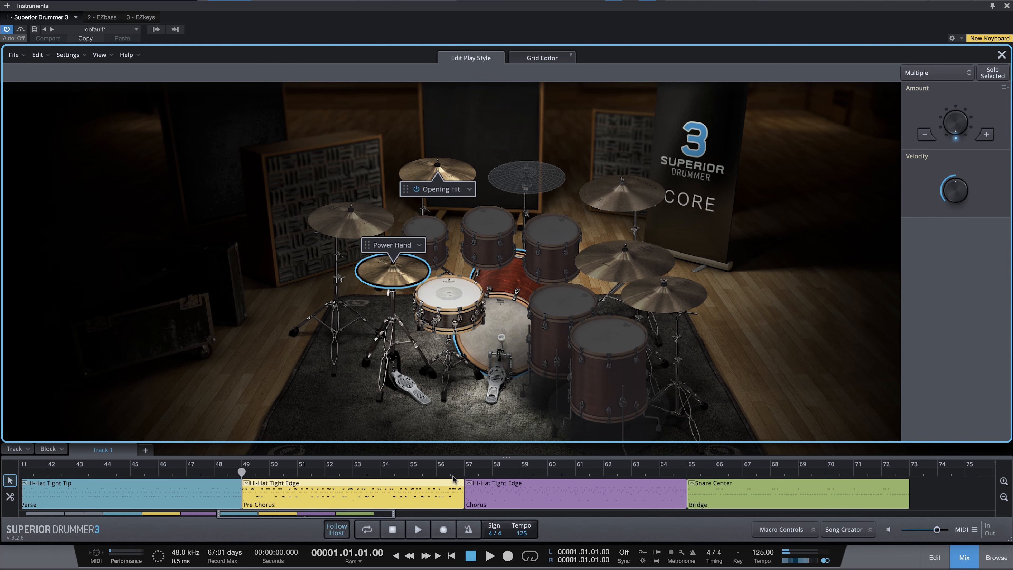
pyautogui.click(499, 496)
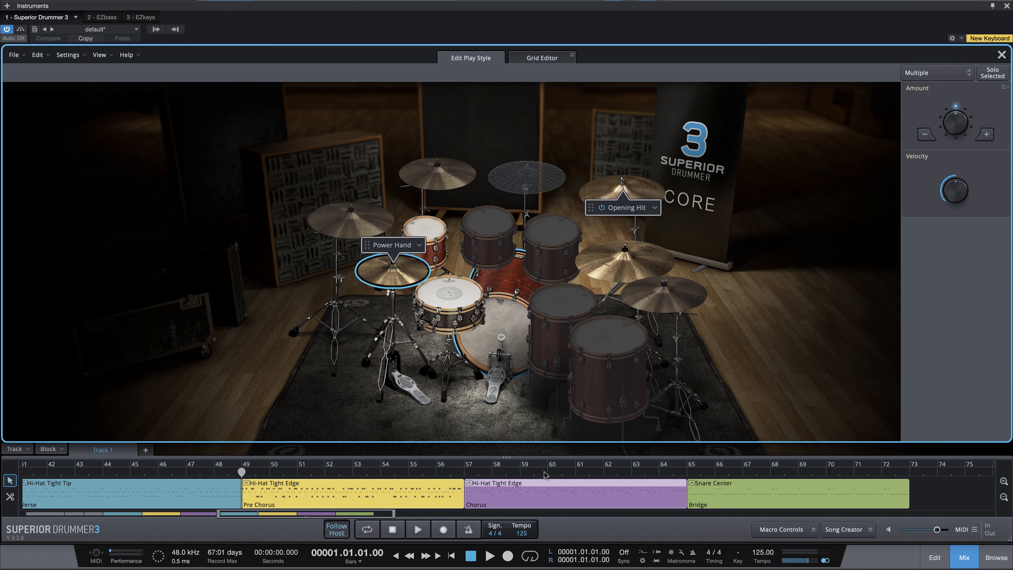
pyautogui.click(466, 474)
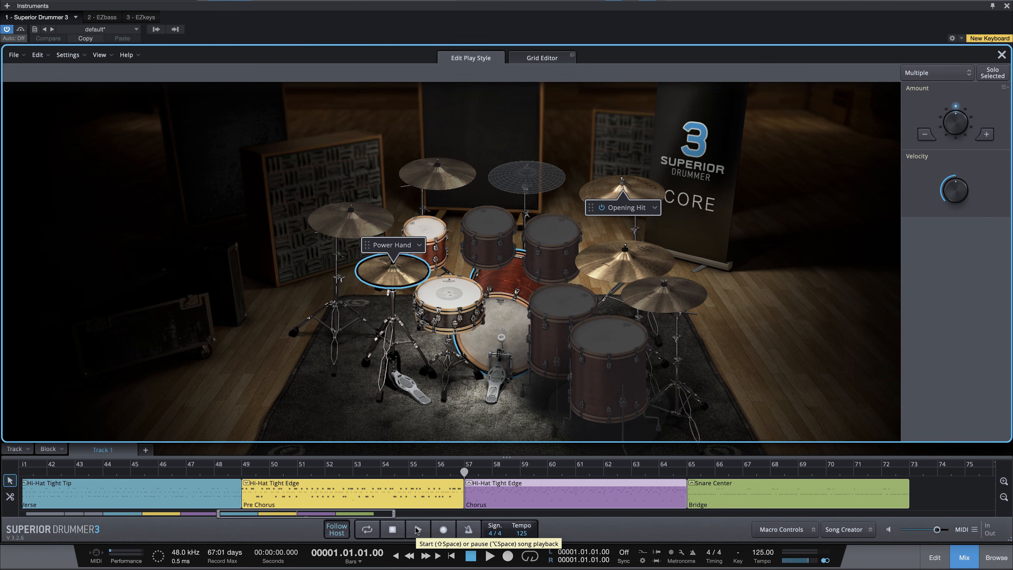
pyautogui.click(417, 531)
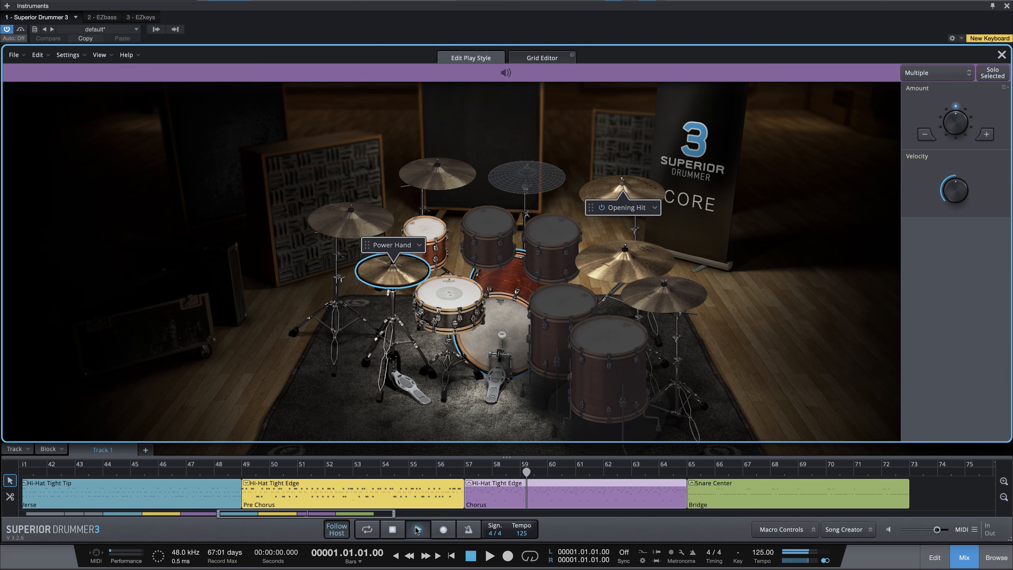
pyautogui.click(395, 532)
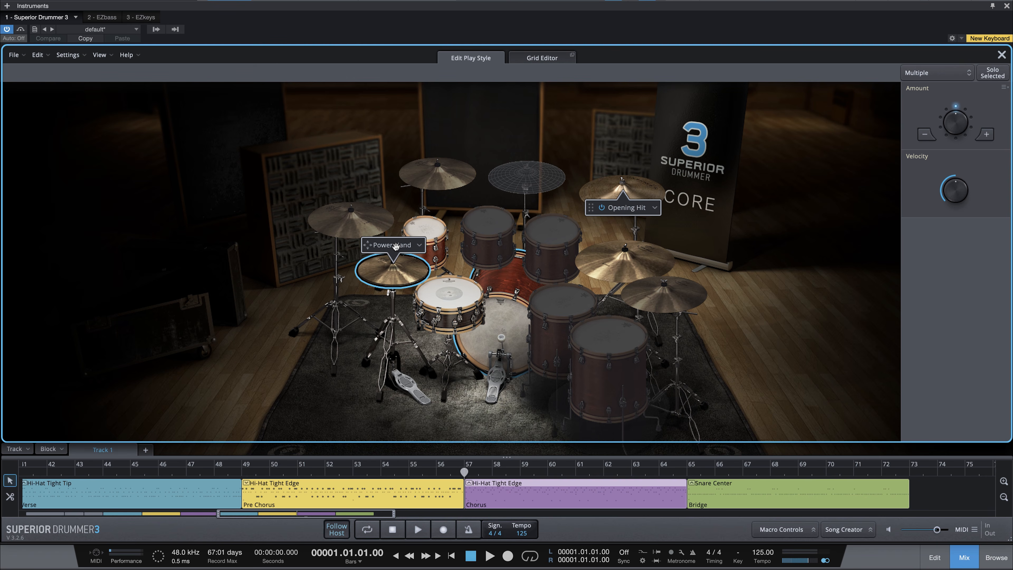
# Move the chorus block's Power Hand from the hi-hat to the Ride cymbal and play the block
pyautogui.click(616, 275)
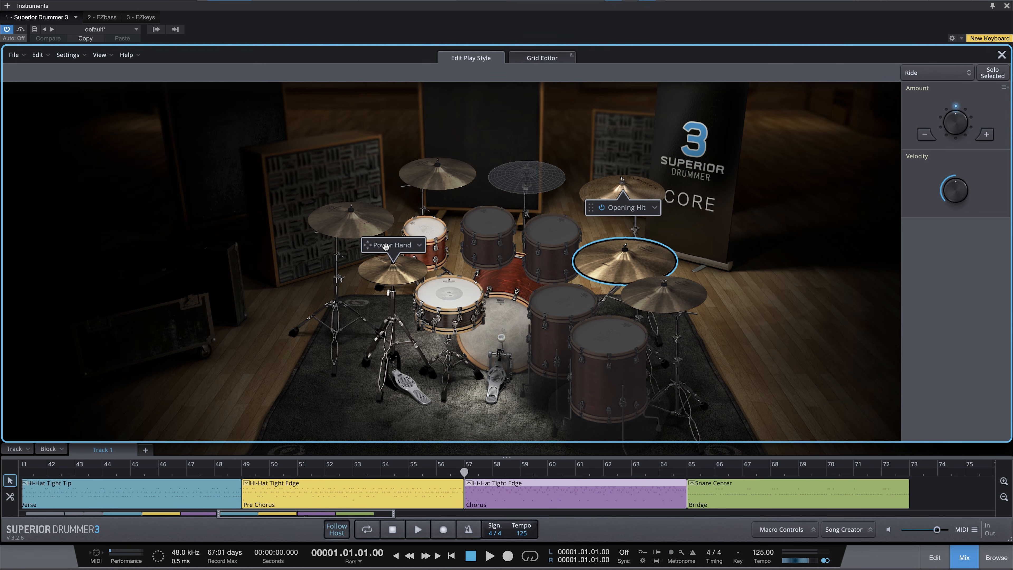
pyautogui.moveTo(385, 246); pyautogui.dragTo(600, 259)
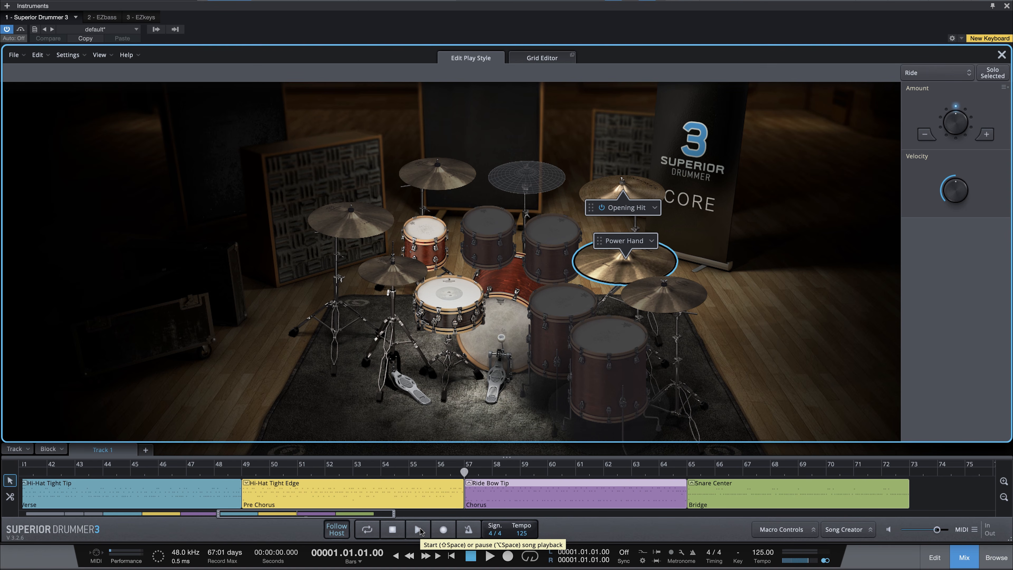
pyautogui.click(419, 529)
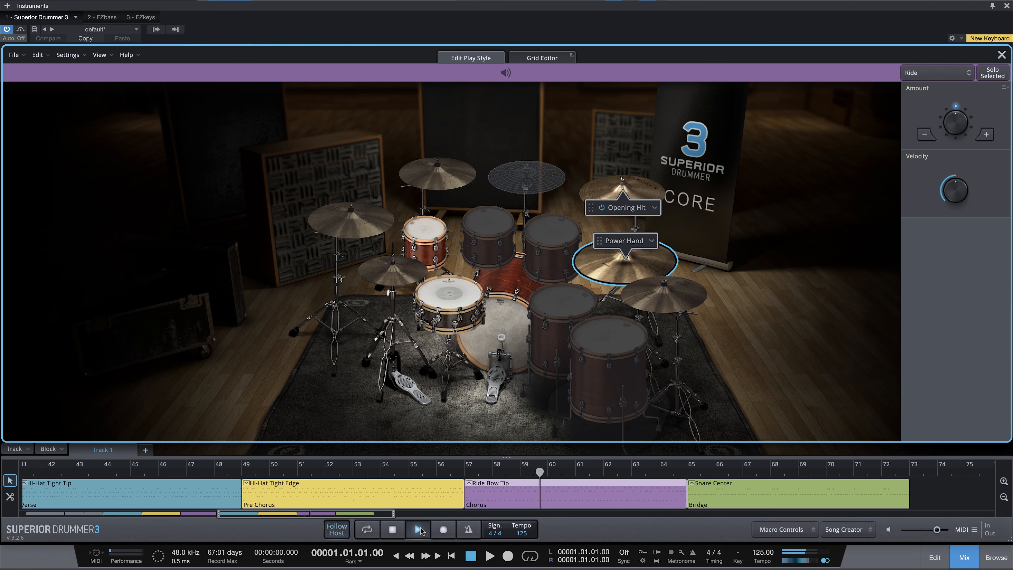
pyautogui.click(393, 531)
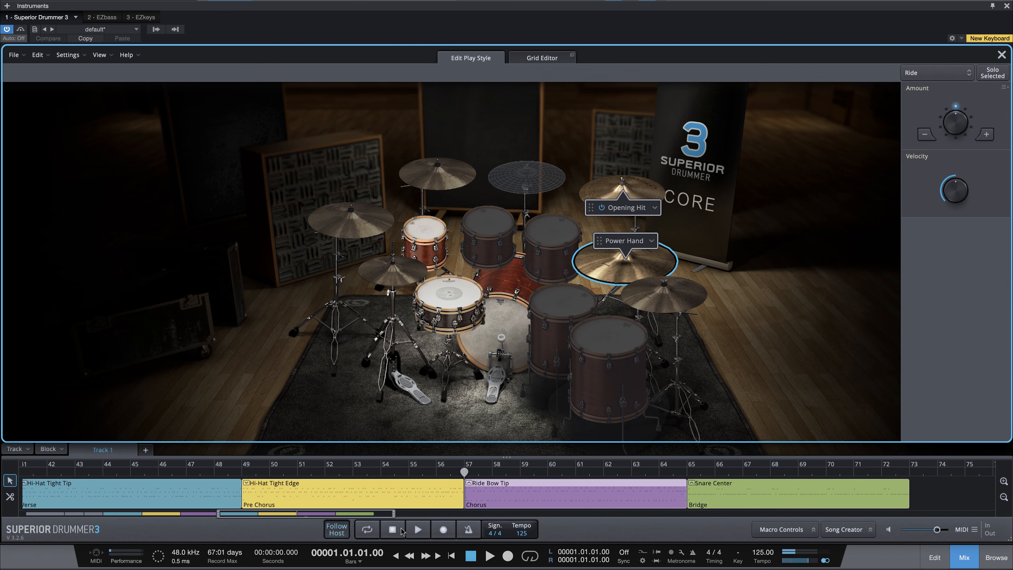
# Select the bridge block and play it from bar 65
pyautogui.click(733, 500)
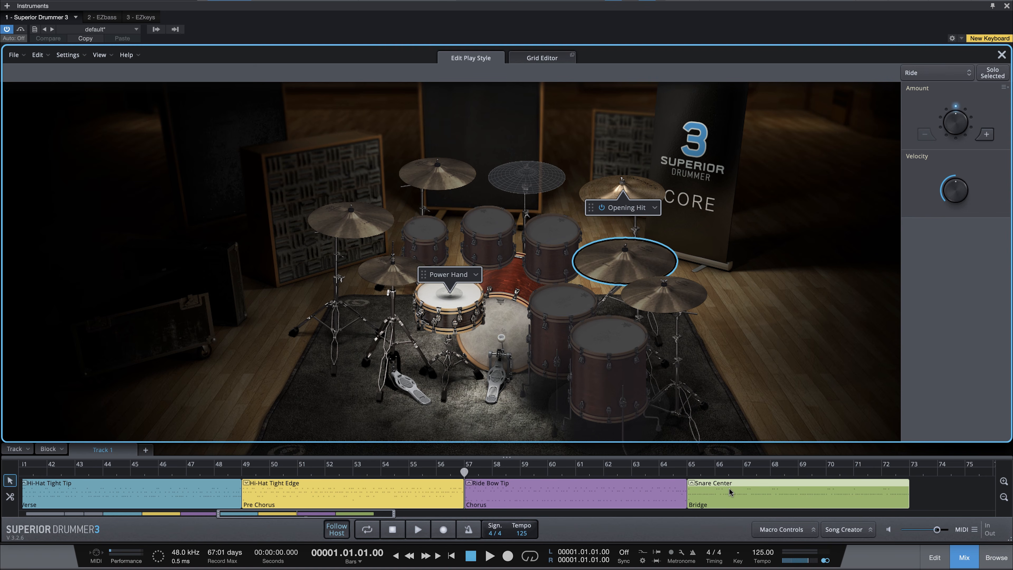
pyautogui.click(687, 473)
pyautogui.click(418, 529)
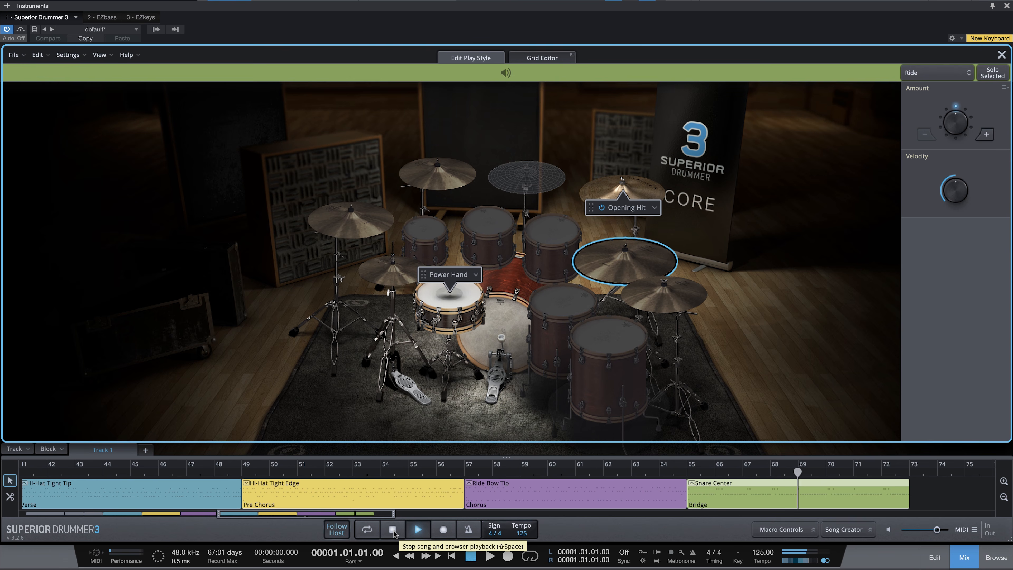
pyautogui.click(393, 532)
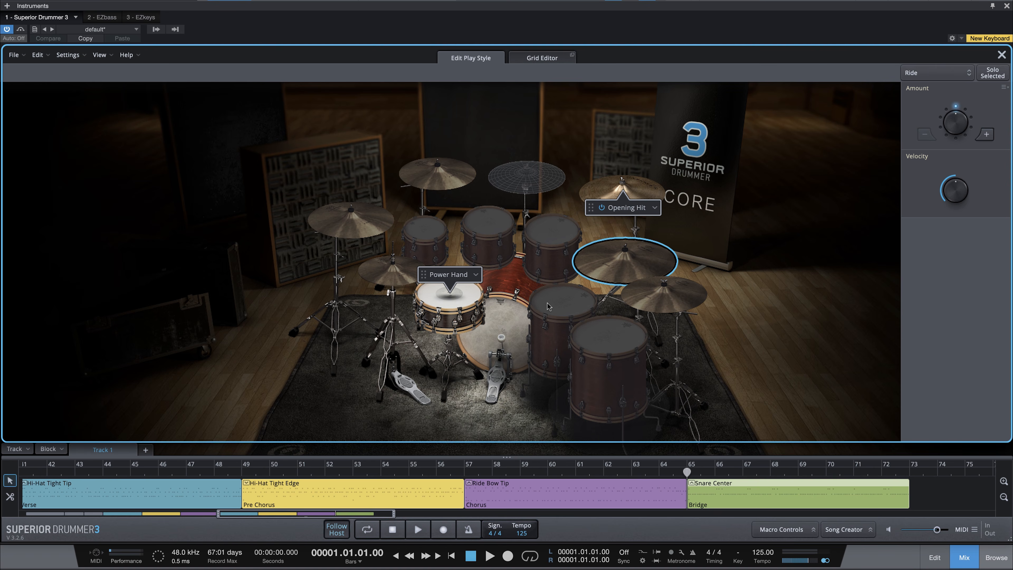
# Return to the groove browser and audition the Bridge 01 groove in the Bridge folder of In the Flow 140 BPM
pyautogui.click(1001, 54)
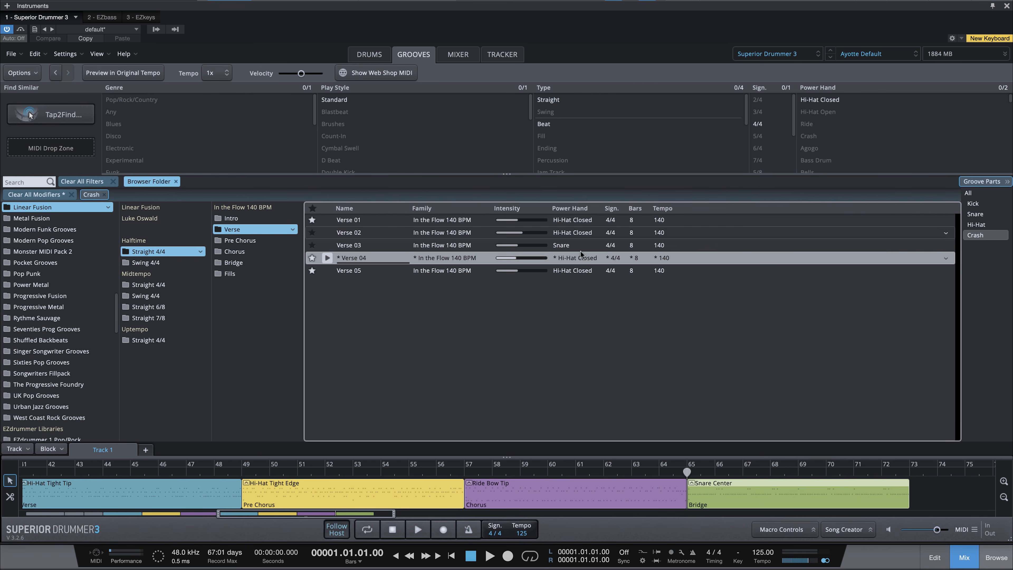
pyautogui.click(248, 266)
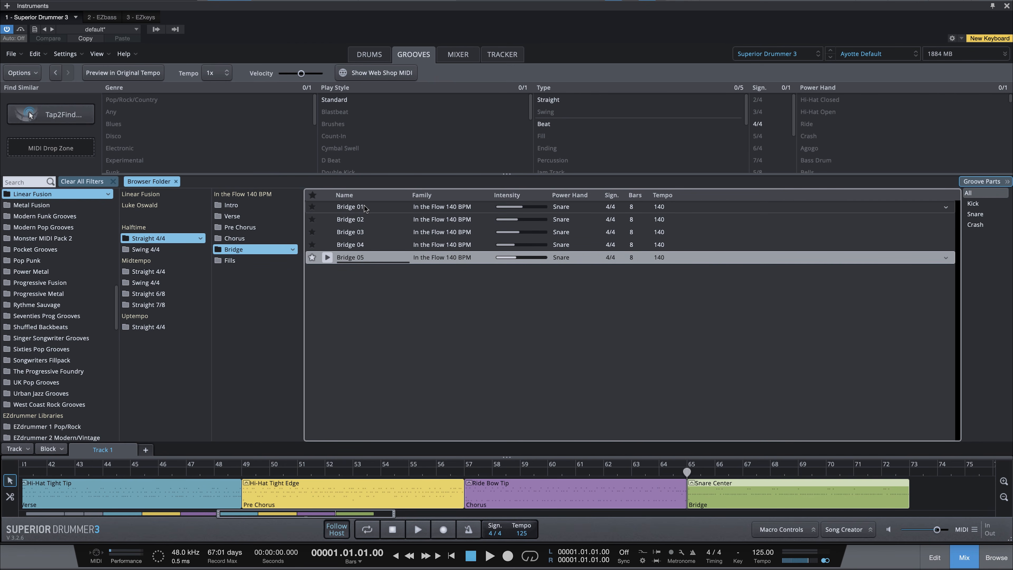
pyautogui.click(361, 208)
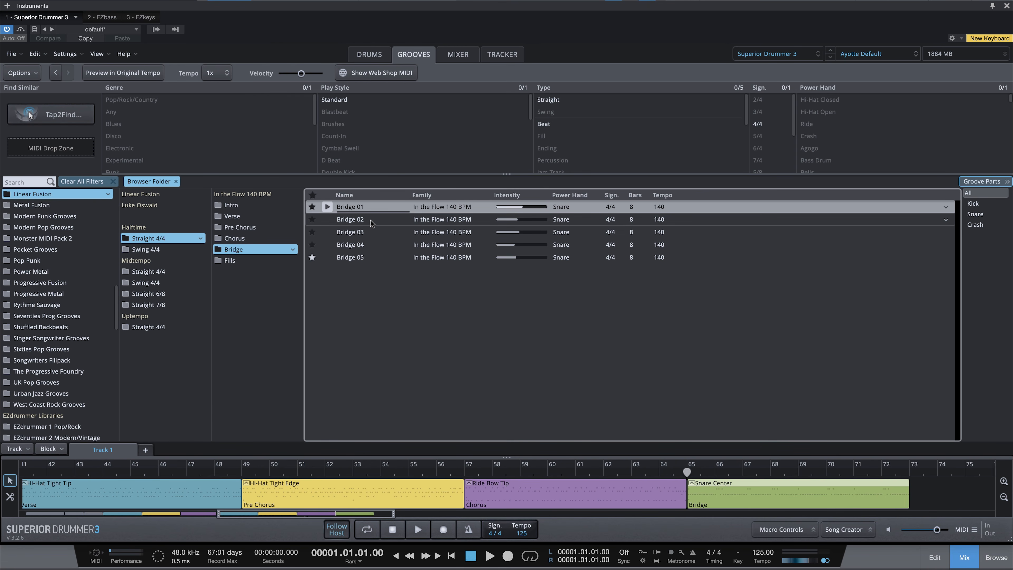
pyautogui.click(327, 207)
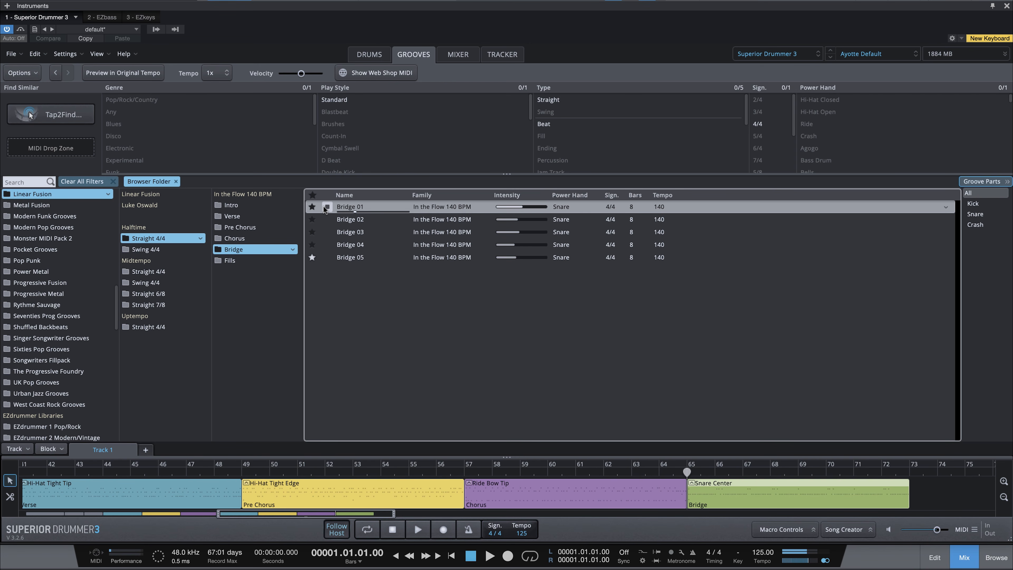
pyautogui.click(326, 207)
# Merge the Ride Cymbal parts of the Bridge grooves into the bridge block, working from Bridge 02 to Bridge 04, and play the block
pyautogui.click(383, 220)
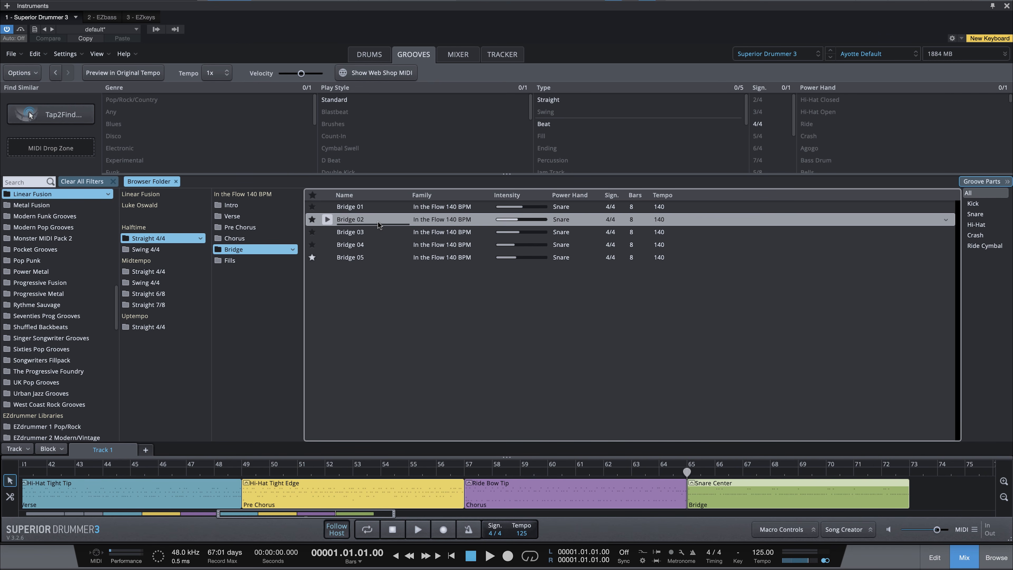
pyautogui.click(985, 245)
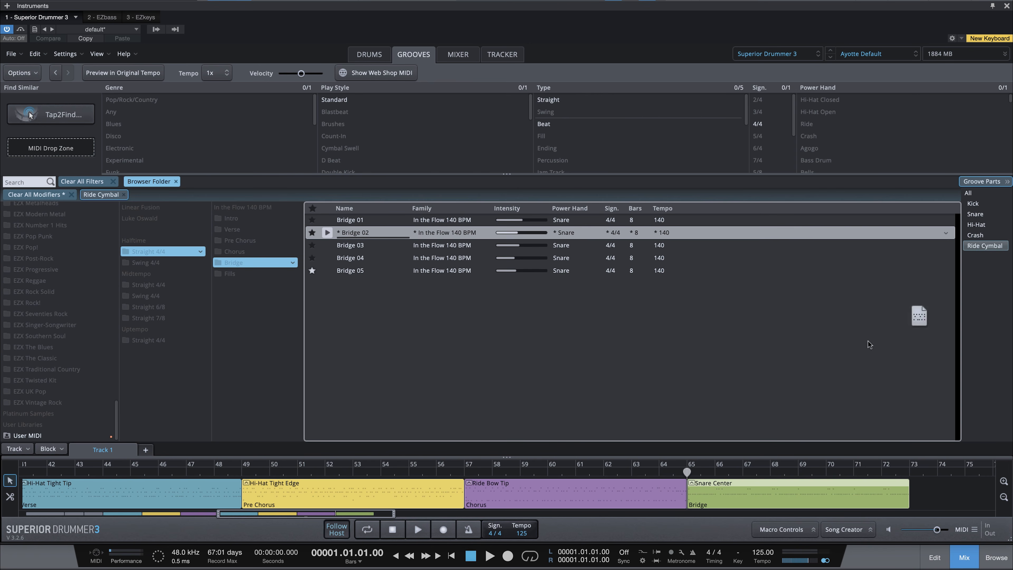
pyautogui.moveTo(702, 496); pyautogui.dragTo(694, 500)
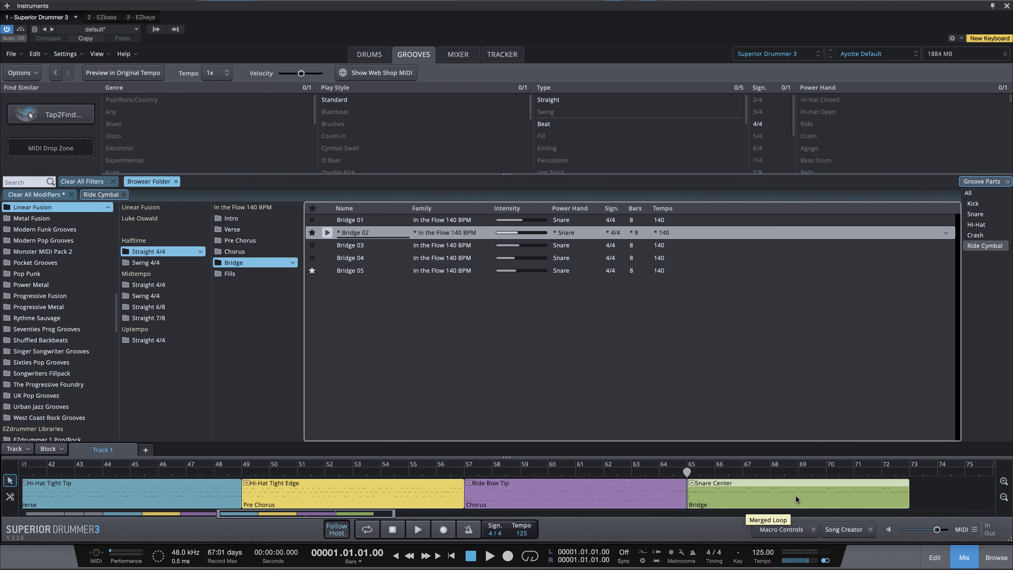
pyautogui.press('Down')
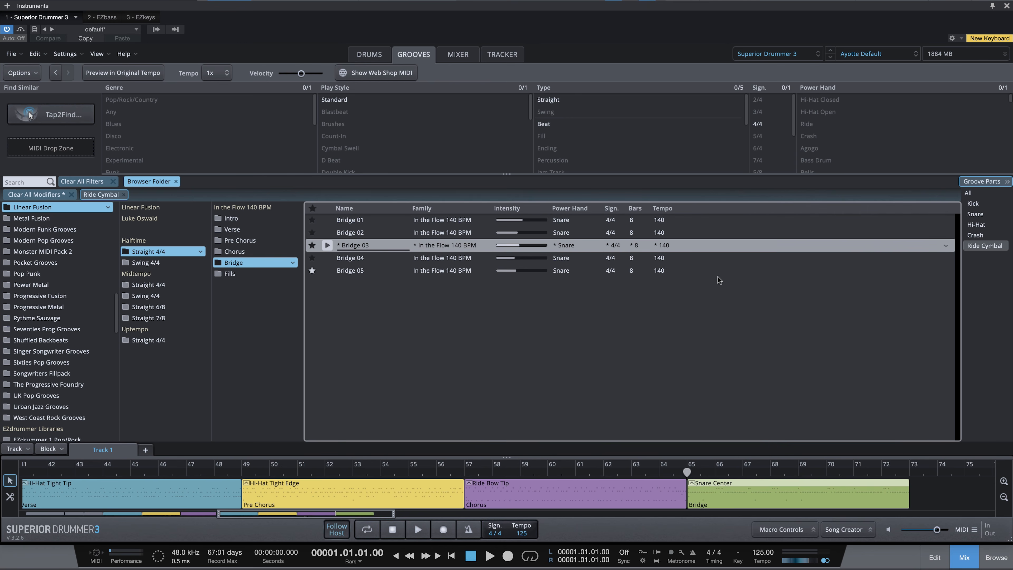
pyautogui.moveTo(984, 251); pyautogui.dragTo(713, 503)
pyautogui.press('Down')
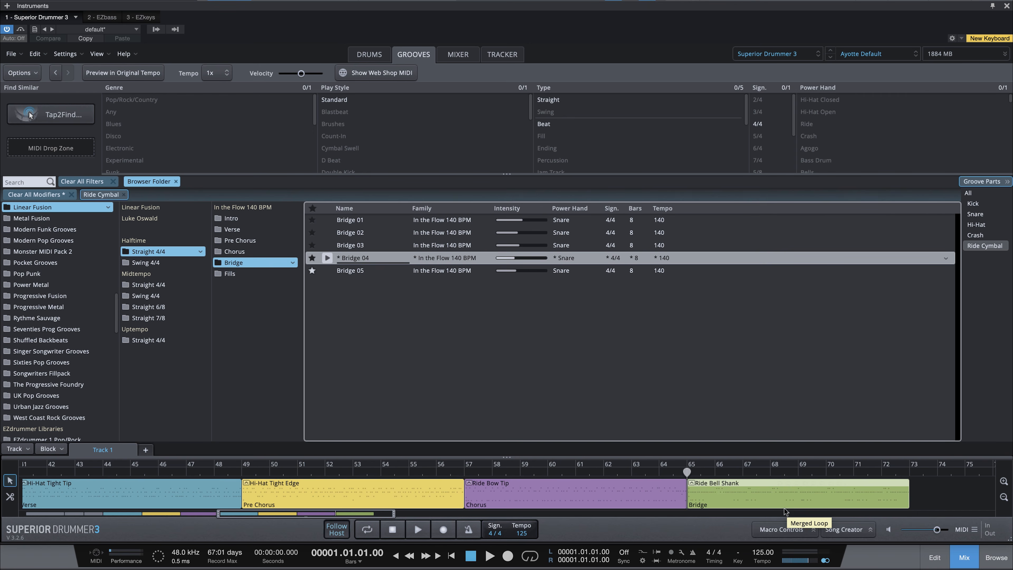
pyautogui.click(418, 530)
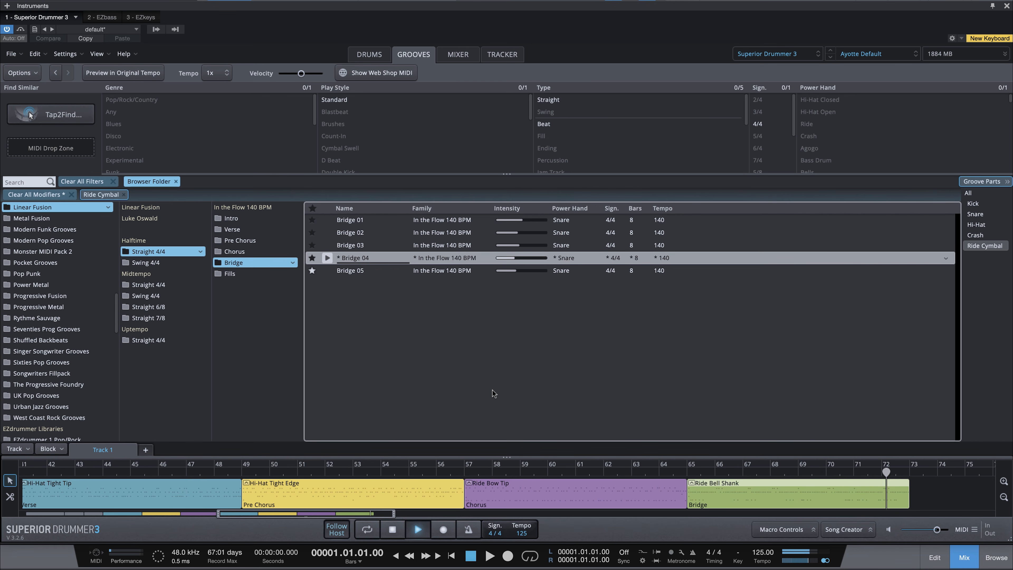
pyautogui.moveTo(218, 514); pyautogui.dragTo(16, 515)
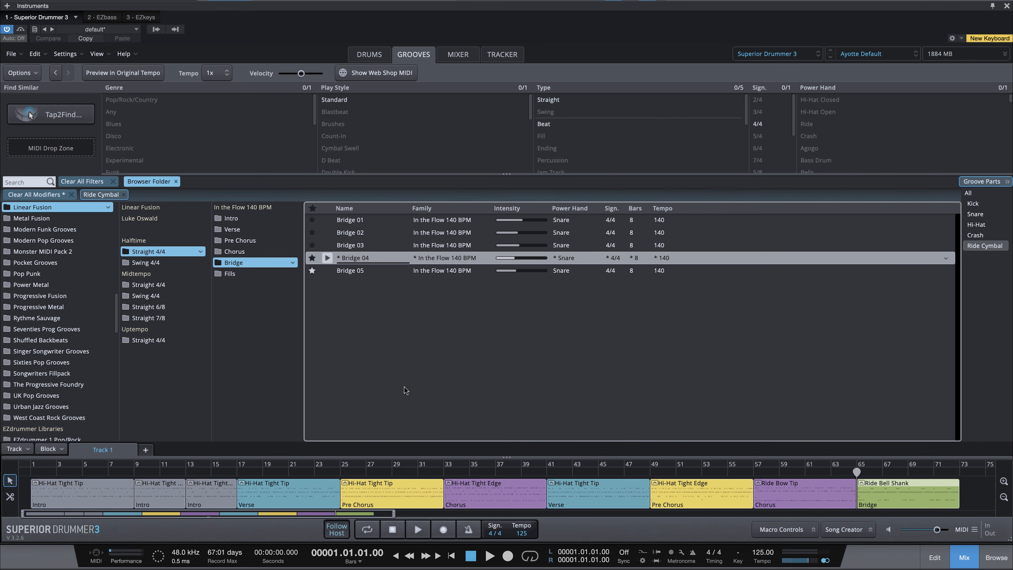